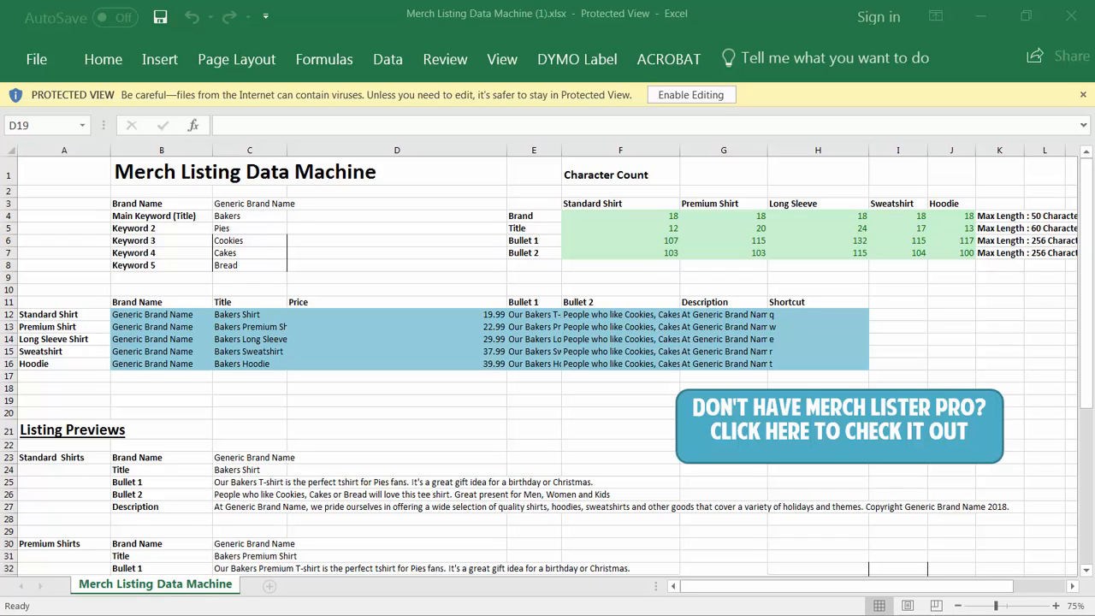
Enable editing for the workbook and set the Main Keyword (Title) value to "Really Long Title"
{"action": "left_click", "coordinate": [708, 98]}
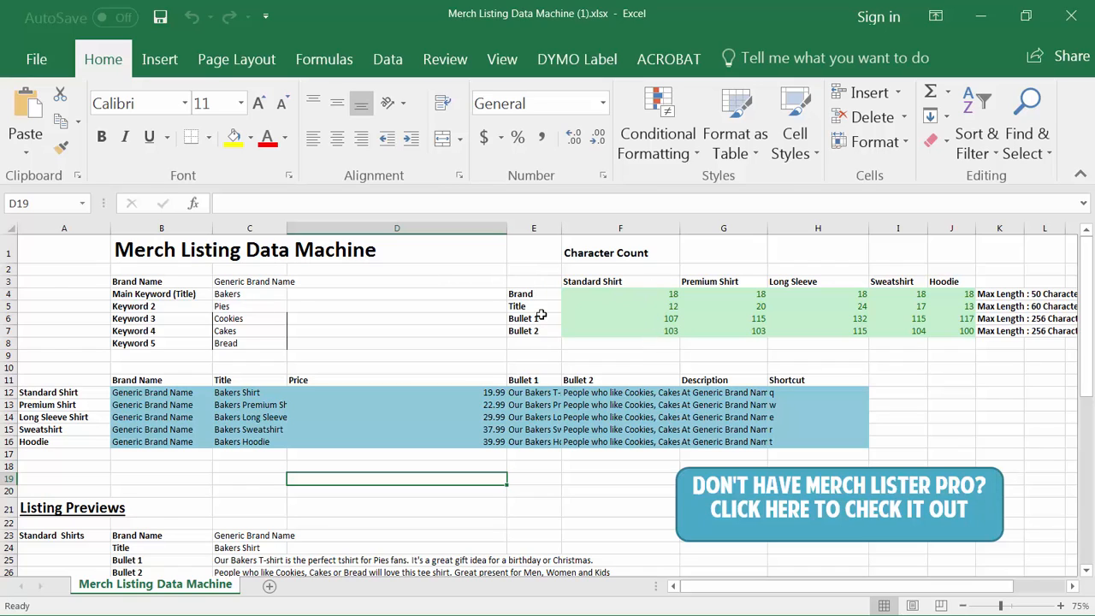
{"action": "left_click", "coordinate": [244, 297]}
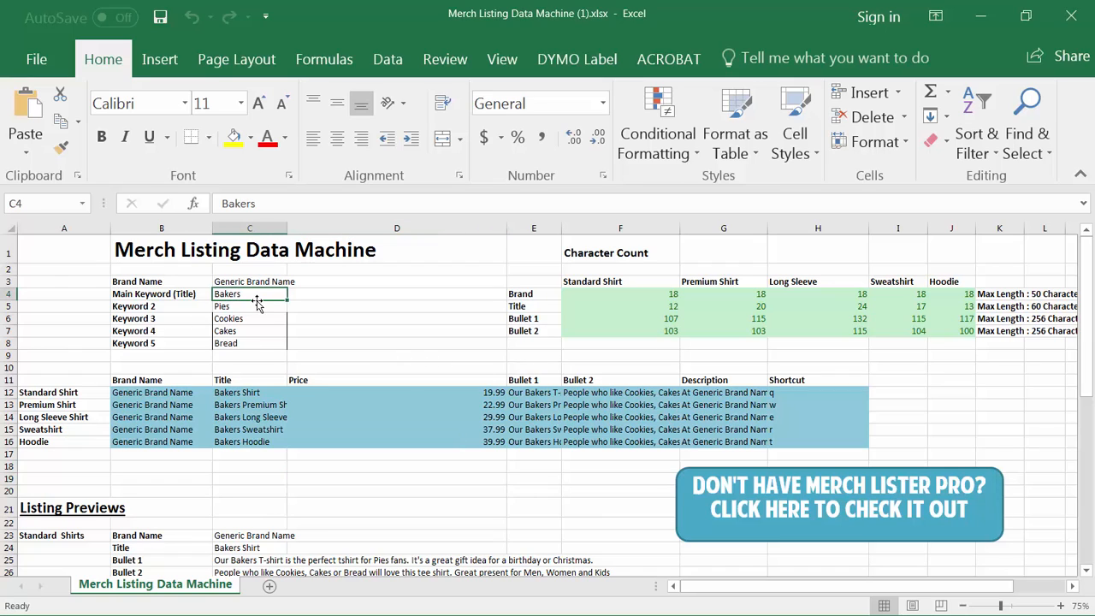
{"action": "type", "text": "Rea"}
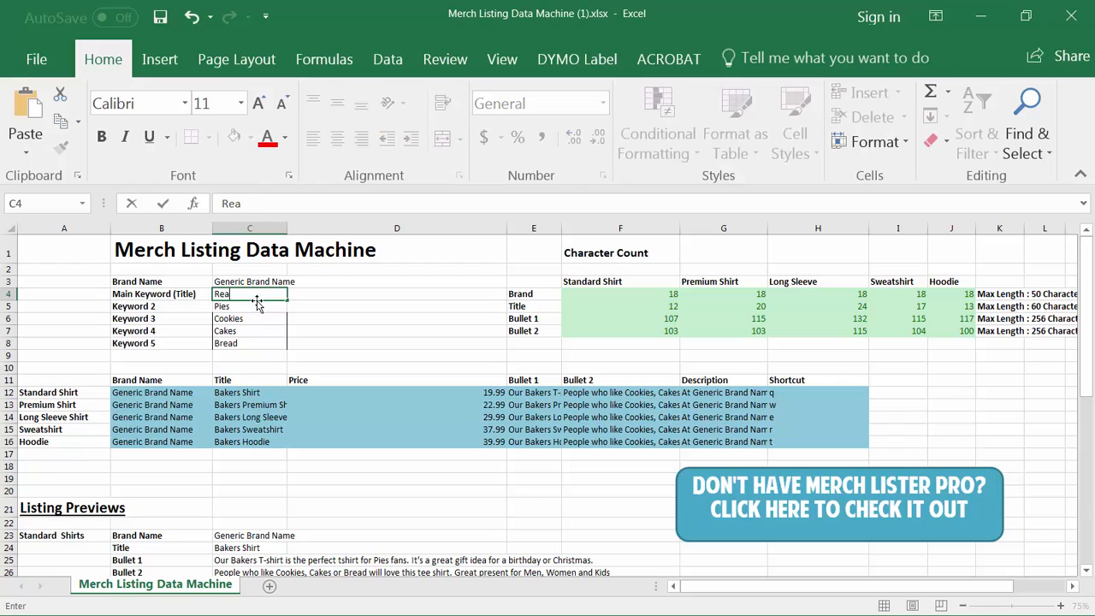
{"action": "type", "text": "lly Long Title"}
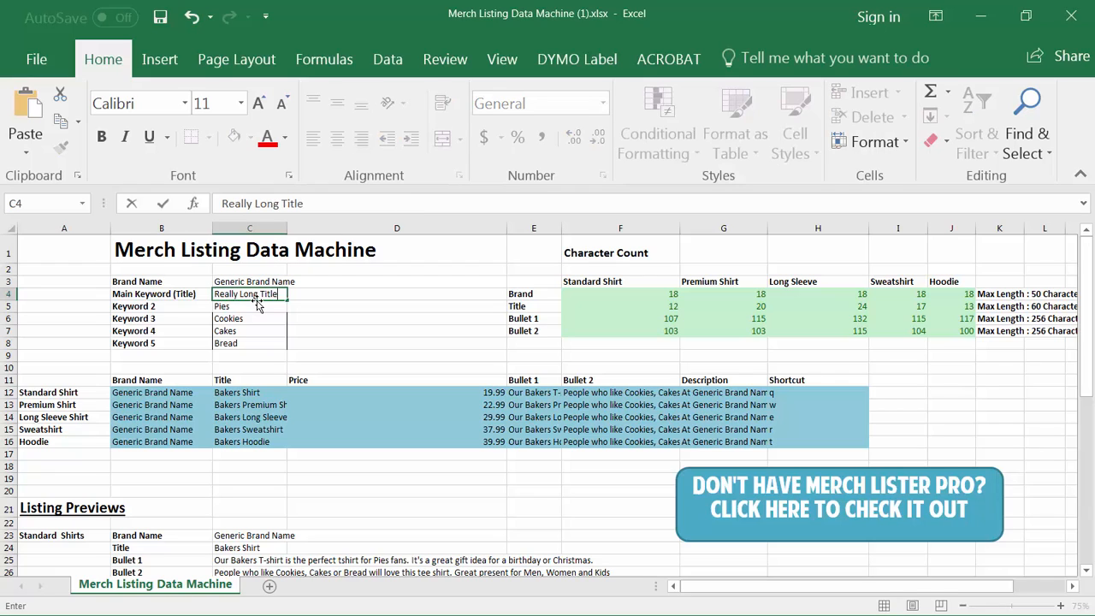
Copy "Really Long Title" and append it four more times to the Main Keyword (Title) value
{"action": "left_click_drag", "start_coordinate": [311, 204], "coordinate": [184, 210]}
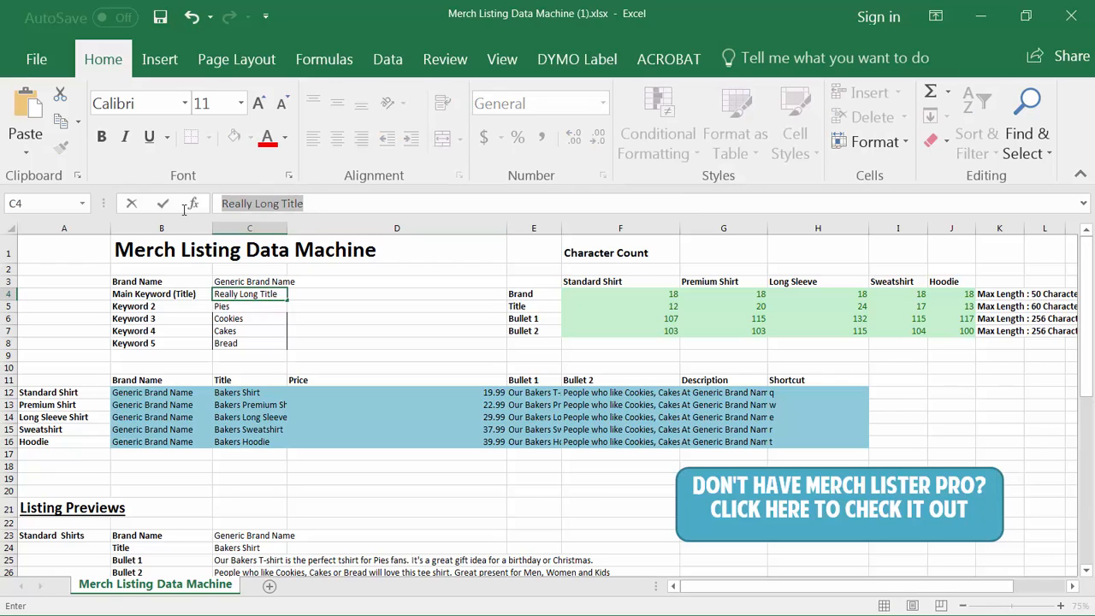
{"action": "left_click", "coordinate": [337, 205]}
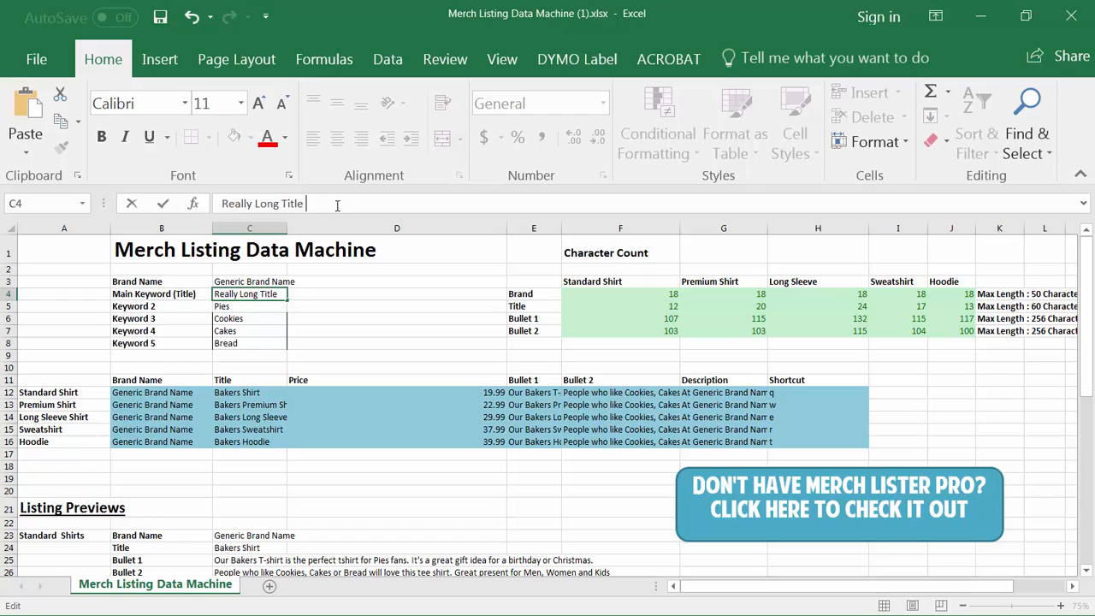
{"action": "key", "text": "ctrl+v"}
{"action": "key", "text": "ctrl+v"}
{"action": "key", "text": "ctrl+v"}
{"action": "key", "text": "ctrl+v"}
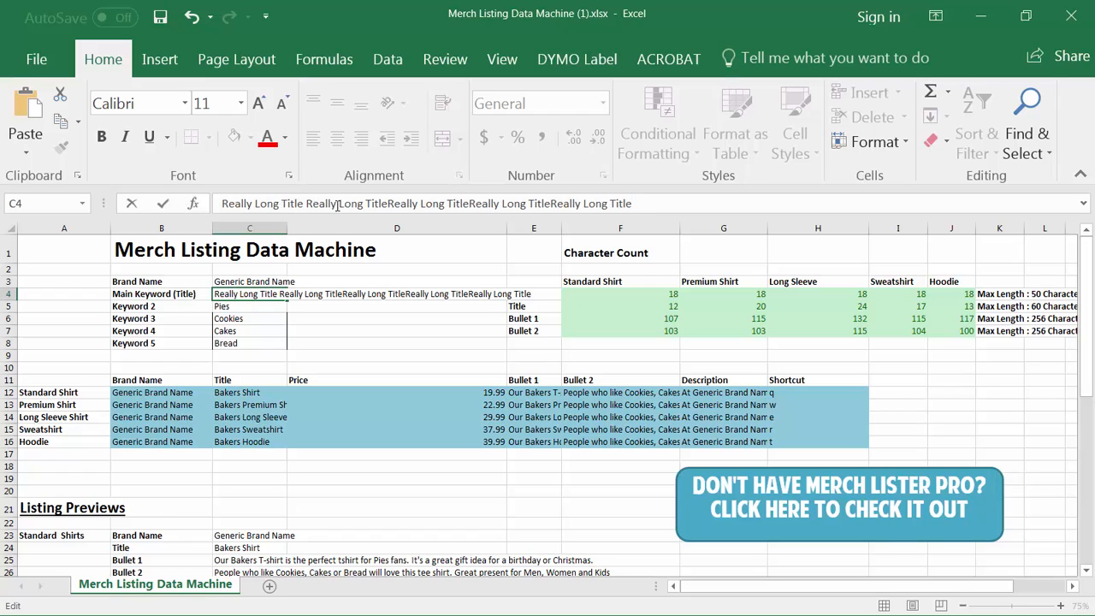
{"action": "key", "text": "Return"}
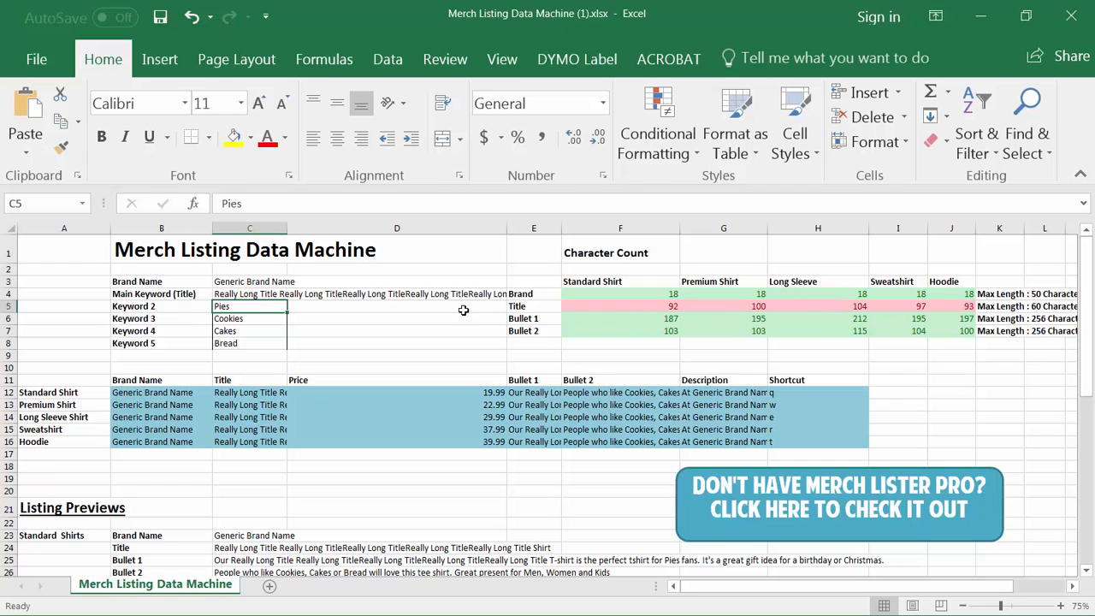
Shorten the Main Keyword (Title) value to a single "Really Long Title"
{"action": "left_click", "coordinate": [255, 293]}
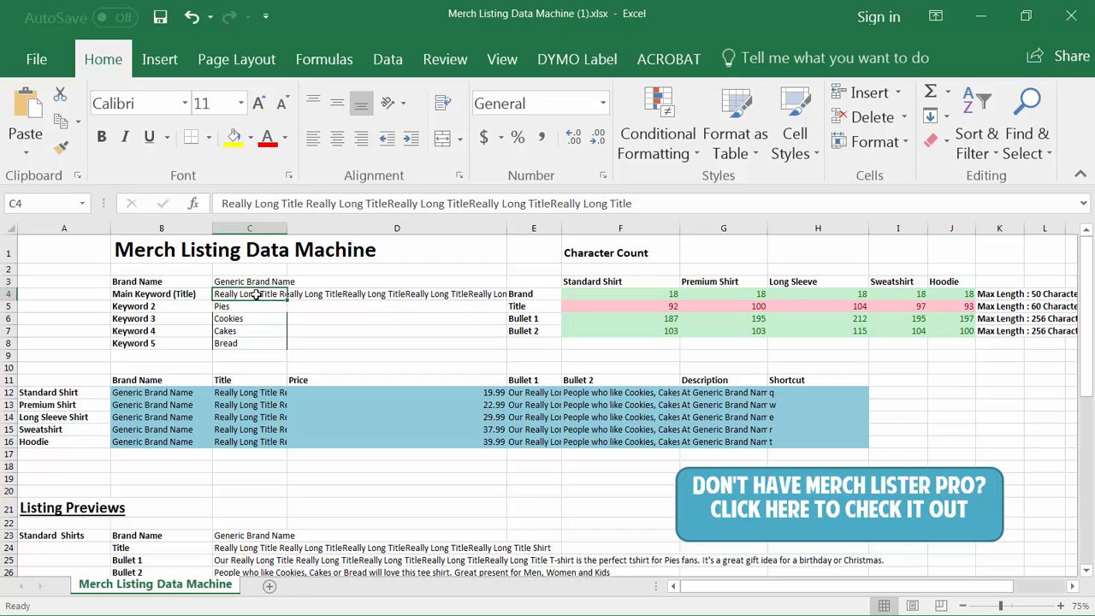
{"action": "left_click_drag", "start_coordinate": [657, 205], "coordinate": [307, 205]}
{"action": "key", "text": "Delete"}
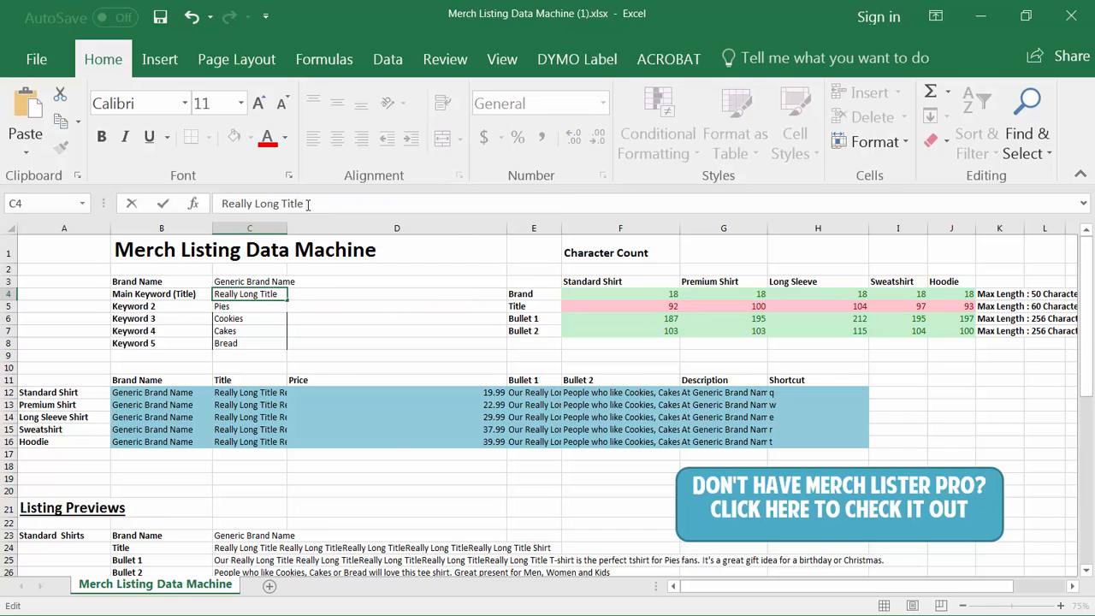
{"action": "key", "text": "Return"}
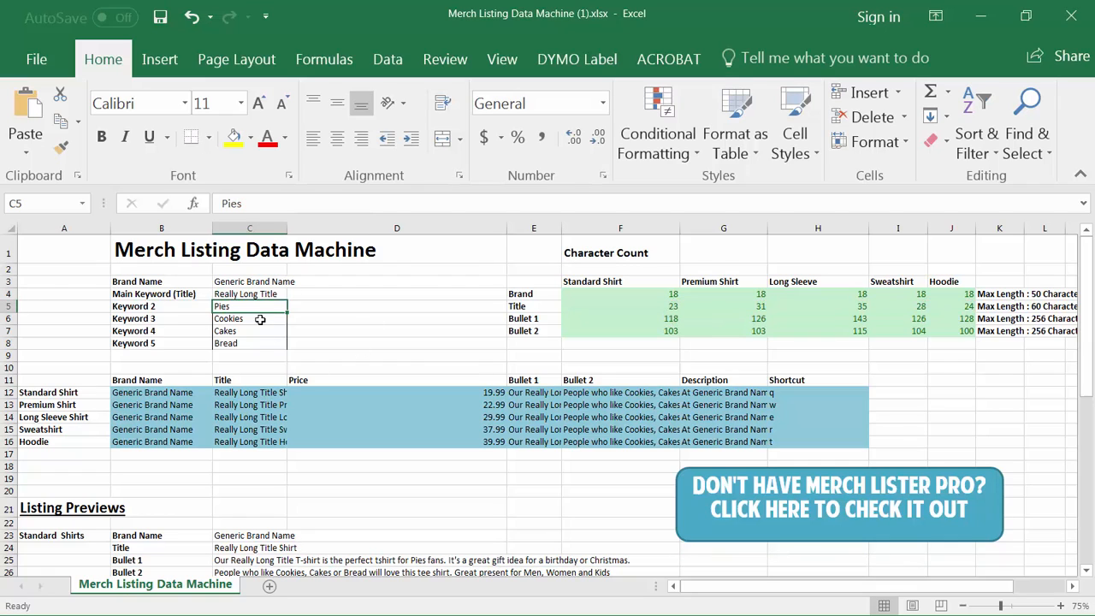
Append the copied "Really Long Title" text four times after "Pies" in the Keyword 2 value
{"action": "left_click", "coordinate": [294, 203]}
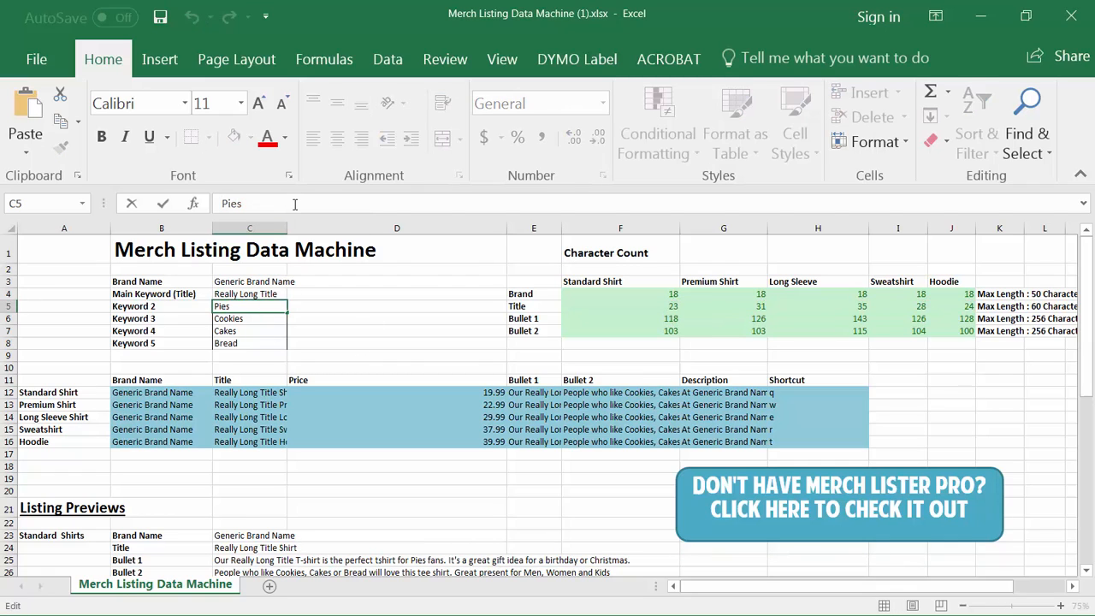
{"action": "key", "text": "ctrl+v"}
{"action": "key", "text": "ctrl+v"}
{"action": "key", "text": "ctrl+v"}
{"action": "key", "text": "ctrl+v"}
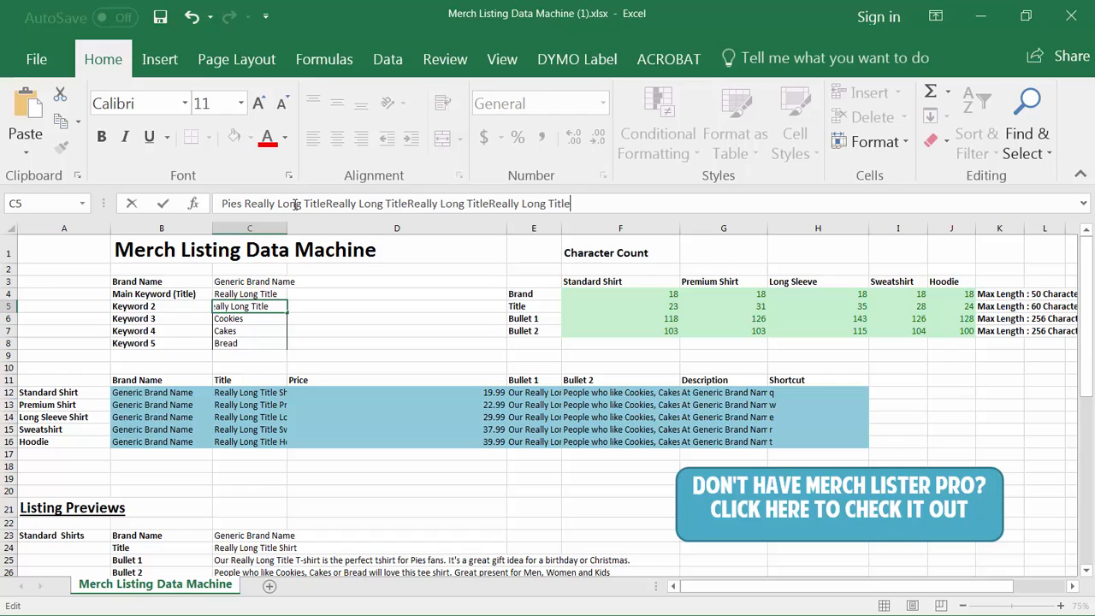
{"action": "key", "text": "Return"}
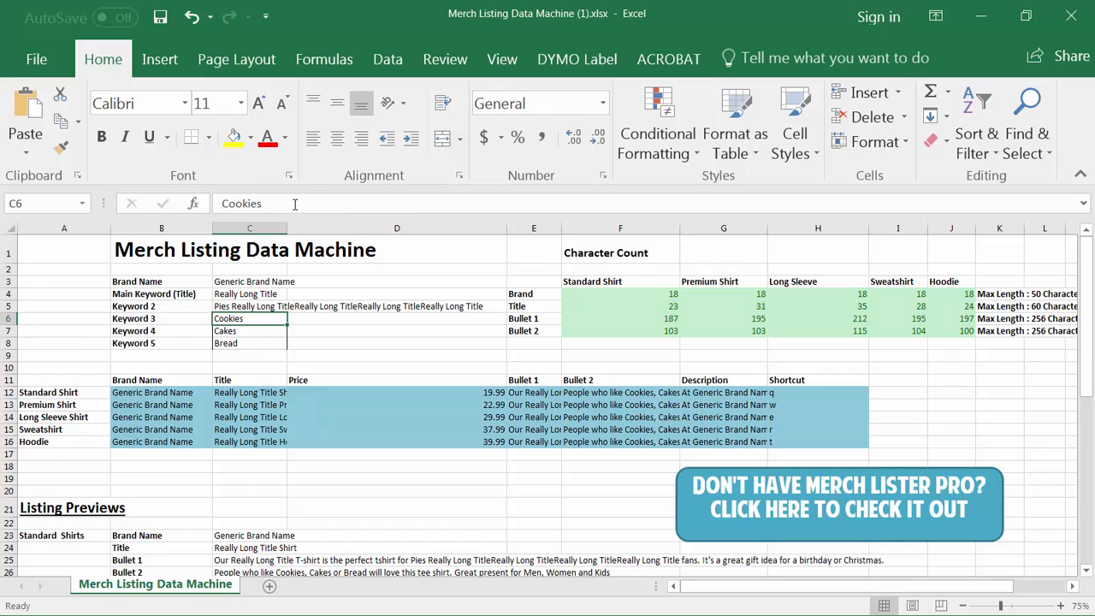
Lengthen the Keyword 2 value by appending "Really Long Title" five more times
{"action": "left_click", "coordinate": [242, 306]}
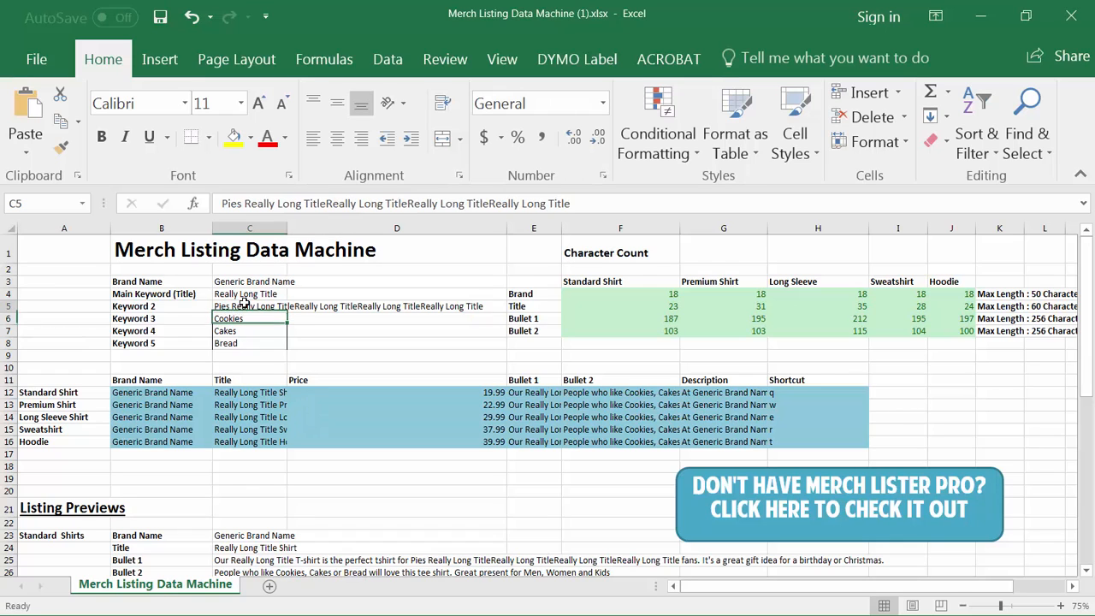
{"action": "left_click", "coordinate": [597, 203]}
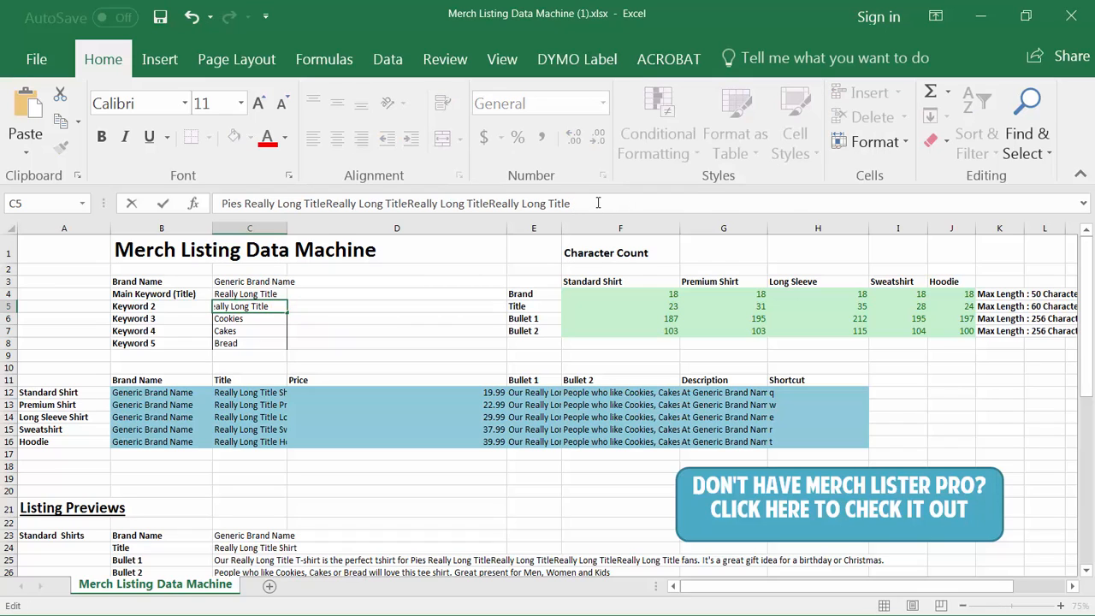
{"action": "key", "text": "ctrl+v"}
{"action": "key", "text": "ctrl+v"}
{"action": "key", "text": "ctrl+v"}
{"action": "key", "text": "ctrl+v"}
{"action": "key", "text": "ctrl+v"}
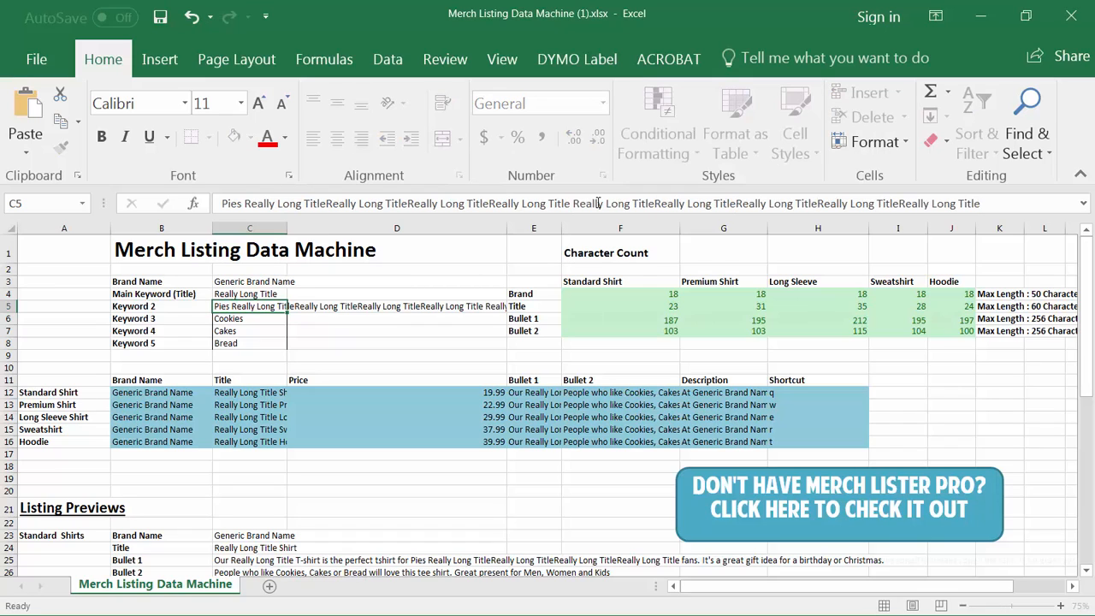
{"action": "key", "text": "Return"}
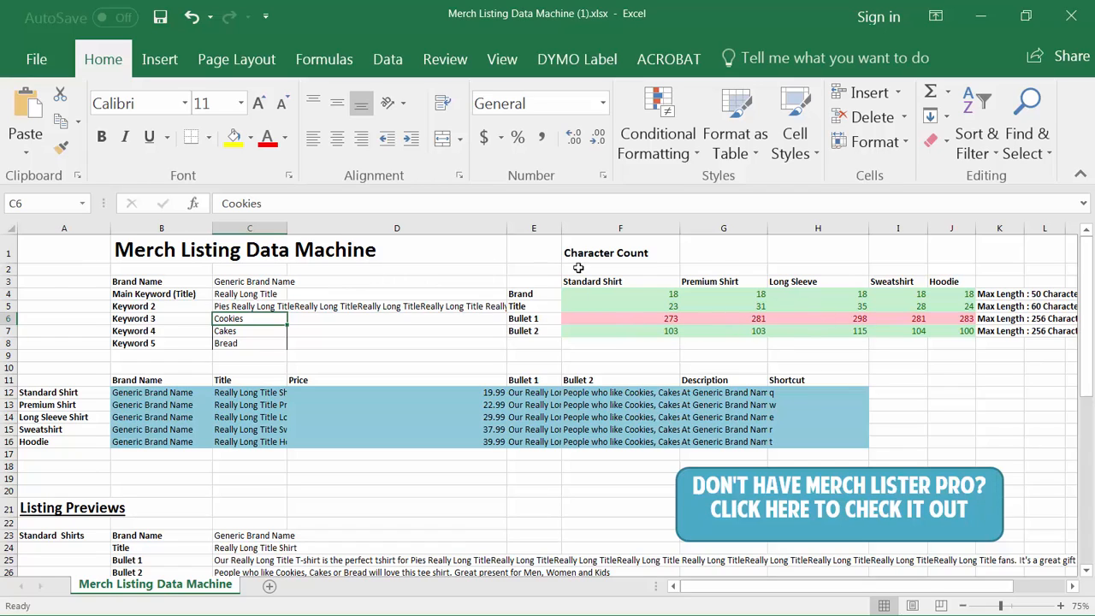
Trim the Keyword 2 value to "Pies Really Long TitleReally Long Titl"
{"action": "left_click", "coordinate": [310, 307]}
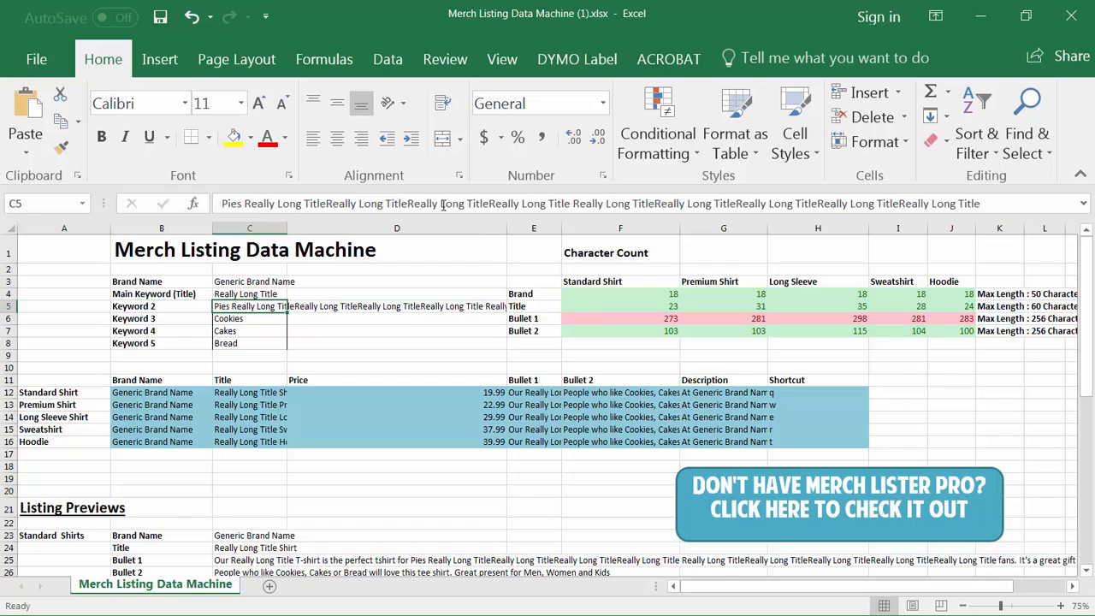
{"action": "left_click", "coordinate": [402, 203]}
{"action": "left_click_drag", "start_coordinate": [401, 204], "coordinate": [1018, 203]}
{"action": "key", "text": "Delete"}
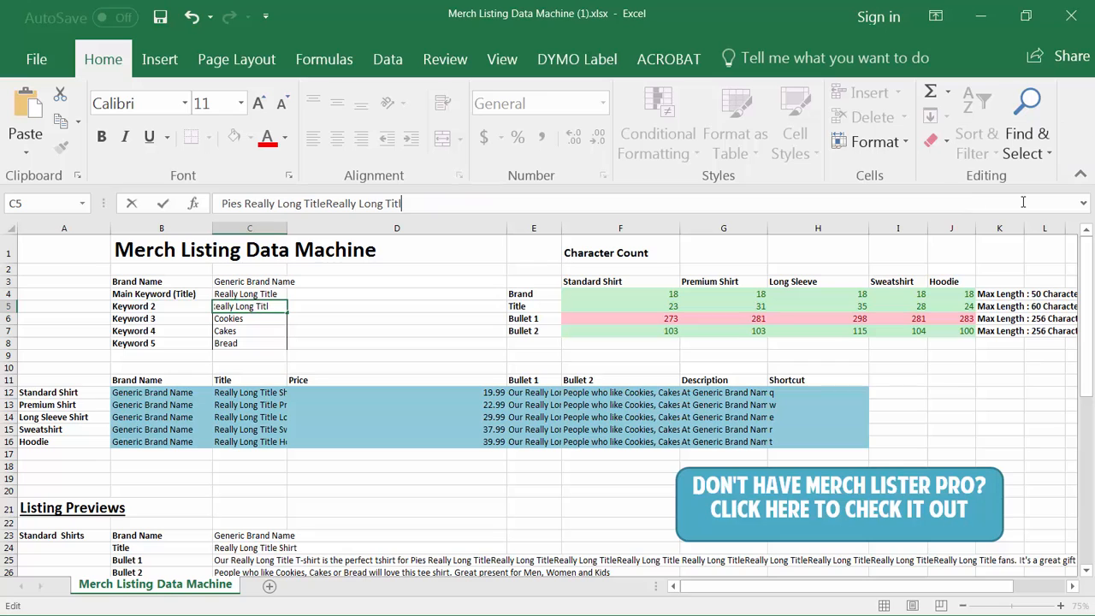
{"action": "key", "text": "Return"}
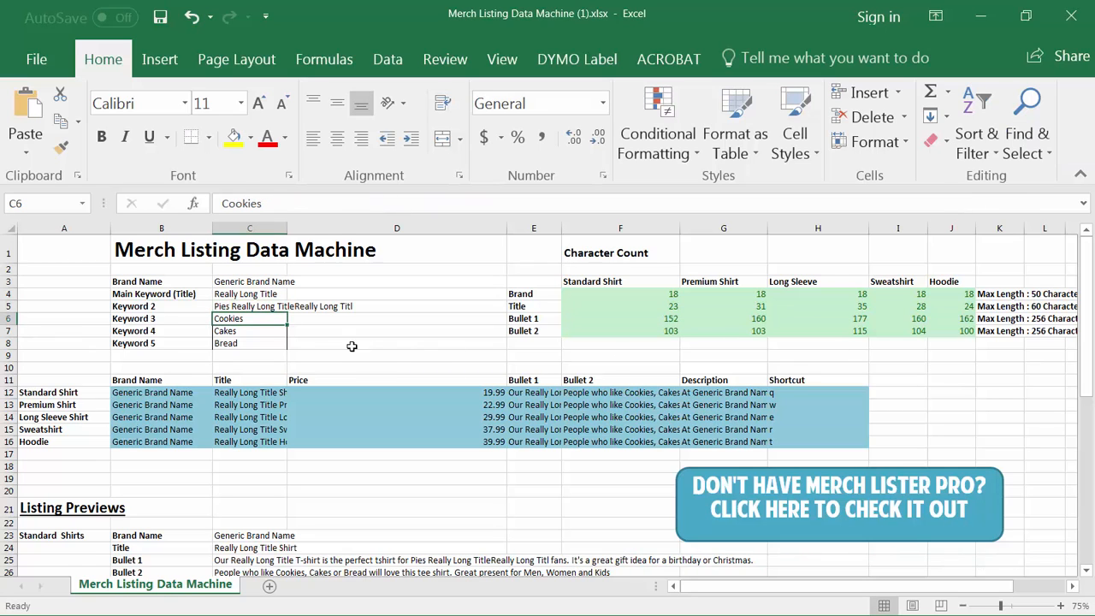
Change "People who like" to "People who love" in the Standard Shirt's Bullet 2 formula, keeping the keyword references
{"action": "scroll", "coordinate": [352, 366], "scroll_direction": "down", "scroll_amount": 1}
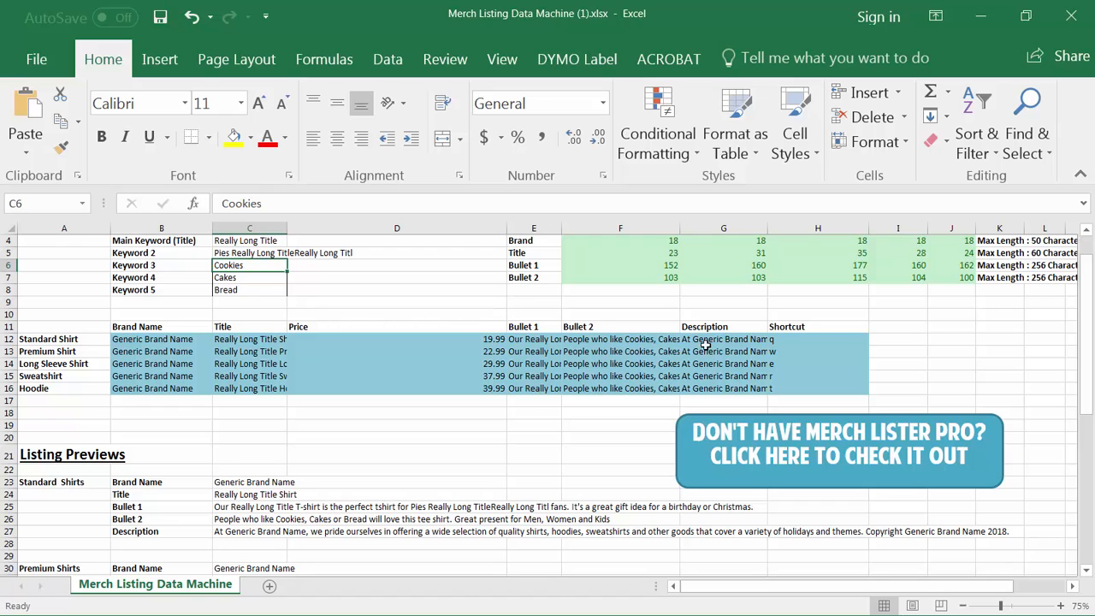
{"action": "scroll", "coordinate": [714, 342], "scroll_direction": "up", "scroll_amount": 1}
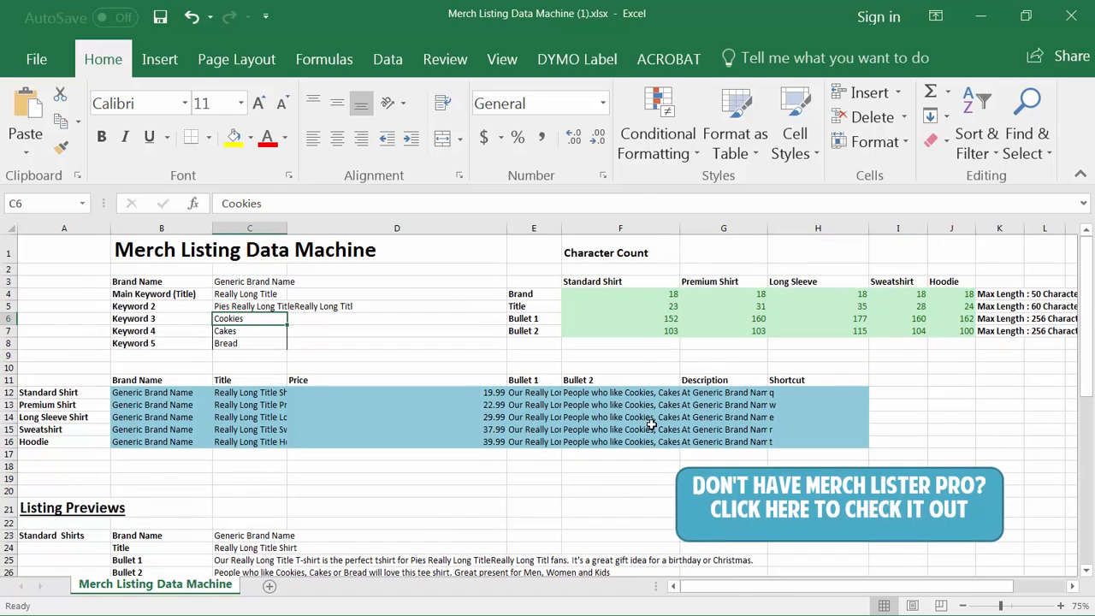
{"action": "left_click", "coordinate": [685, 391]}
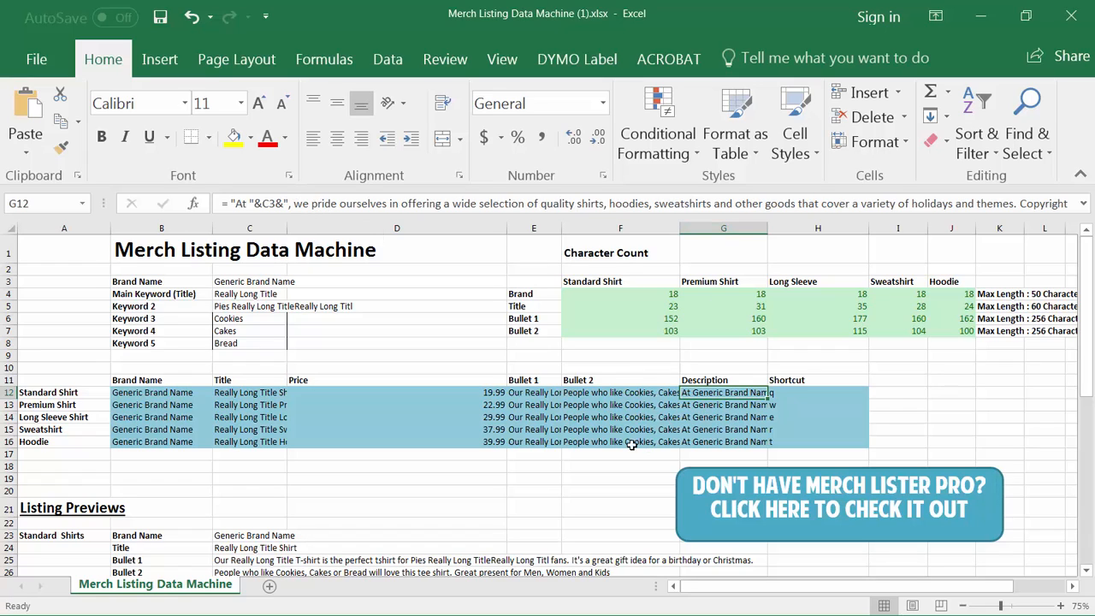
{"action": "left_click", "coordinate": [586, 391]}
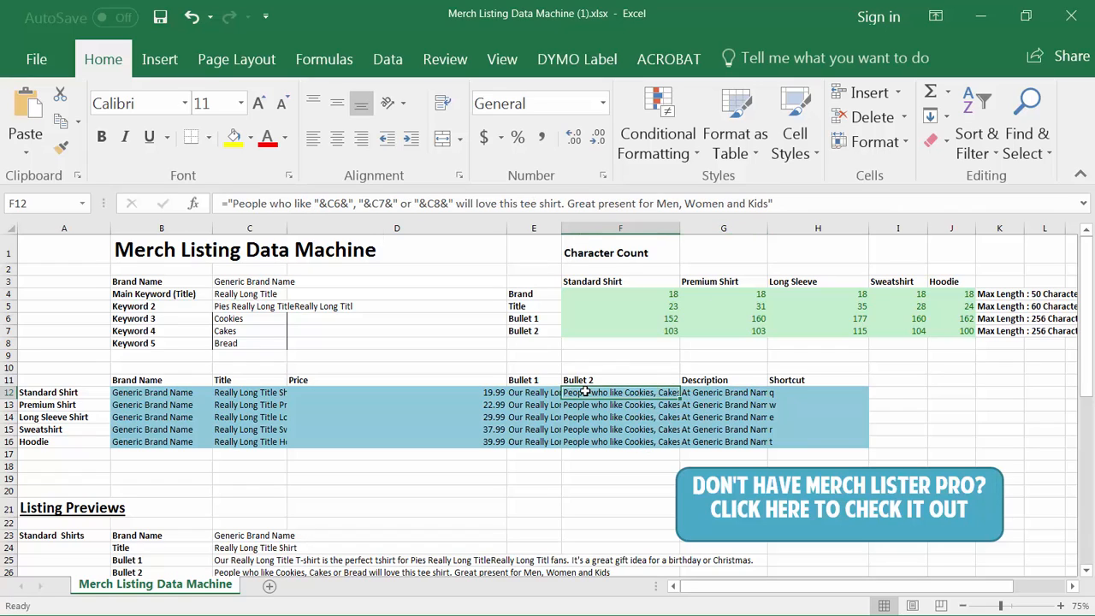
{"action": "left_click", "coordinate": [313, 203]}
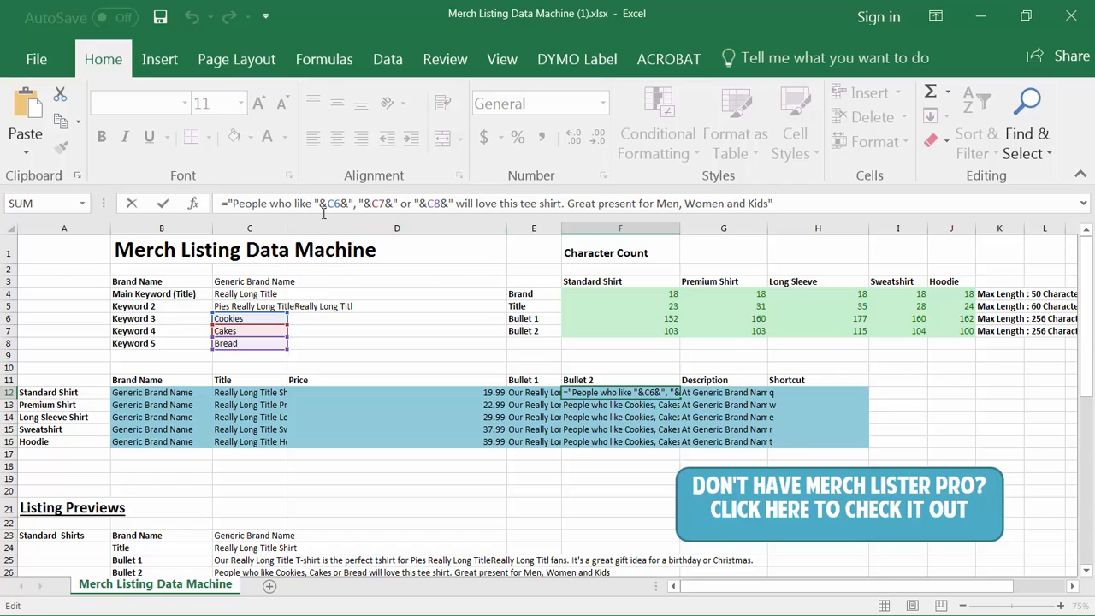
{"action": "key", "text": "BackSpace"}
{"action": "key", "text": "BackSpace"}
{"action": "key", "text": "BackSpace"}
{"action": "type", "text": "ove"}
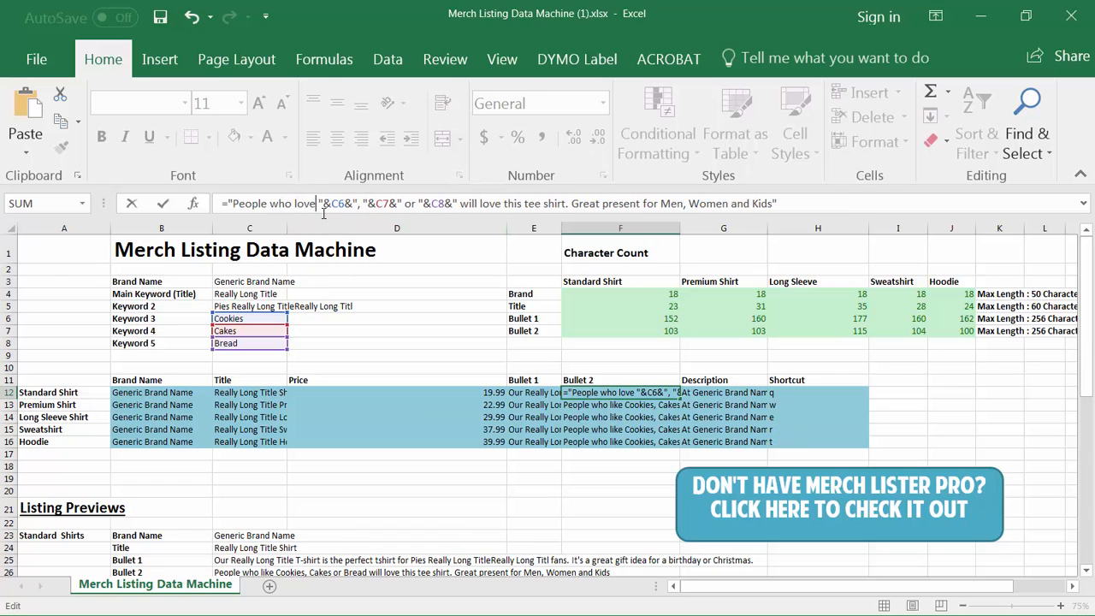
{"action": "key", "text": "Return"}
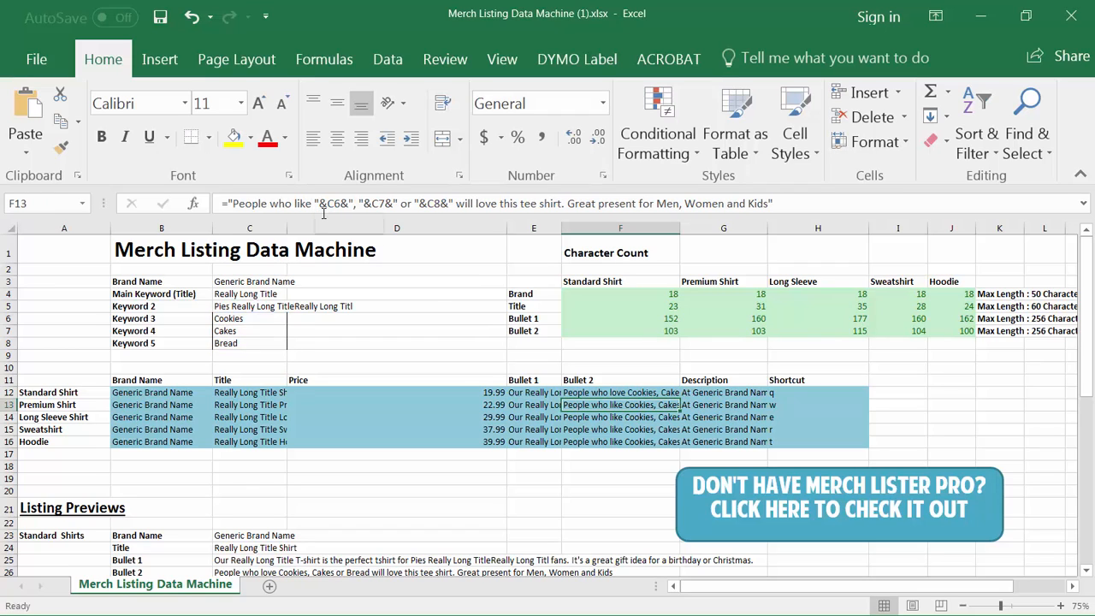
Insert "premium" before "tee shirt" in the Premium Shirt's Bullet 2 formula
{"action": "left_click", "coordinate": [625, 394]}
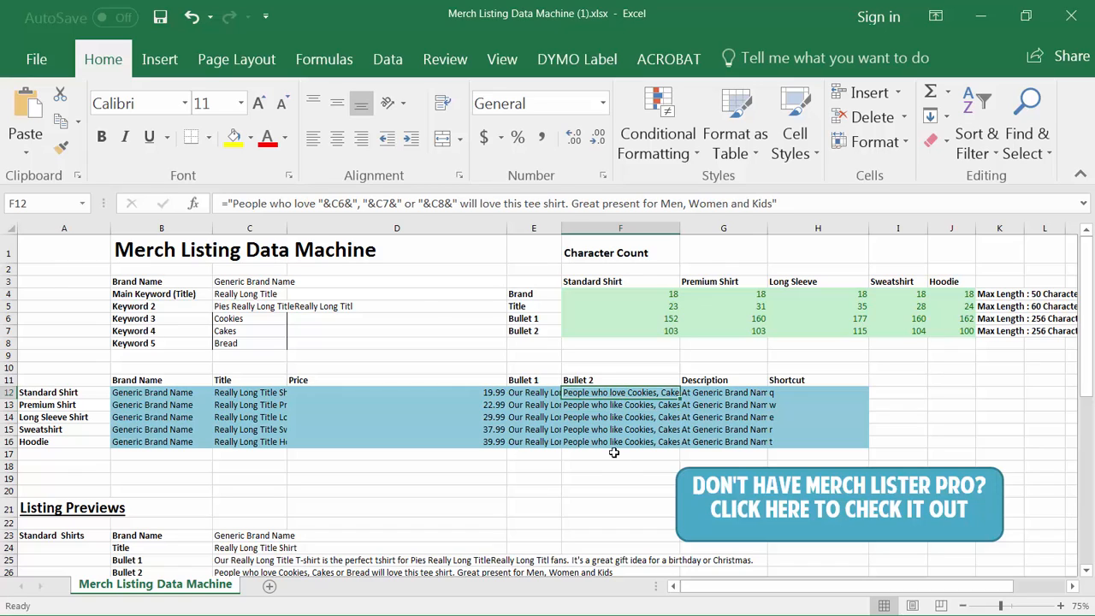
{"action": "left_click", "coordinate": [624, 407]}
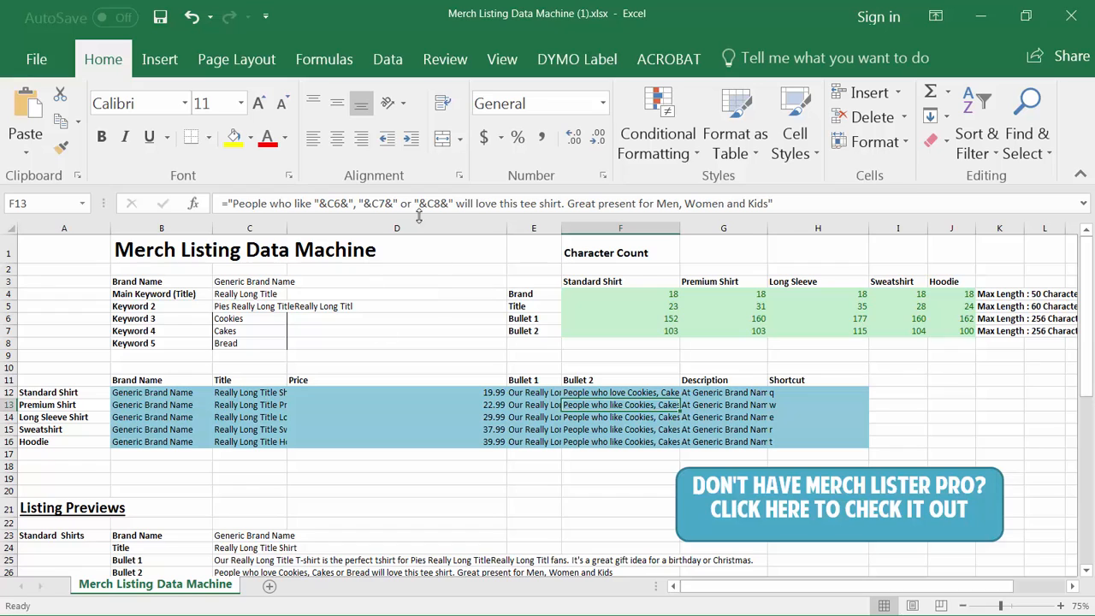
{"action": "left_click", "coordinate": [528, 204]}
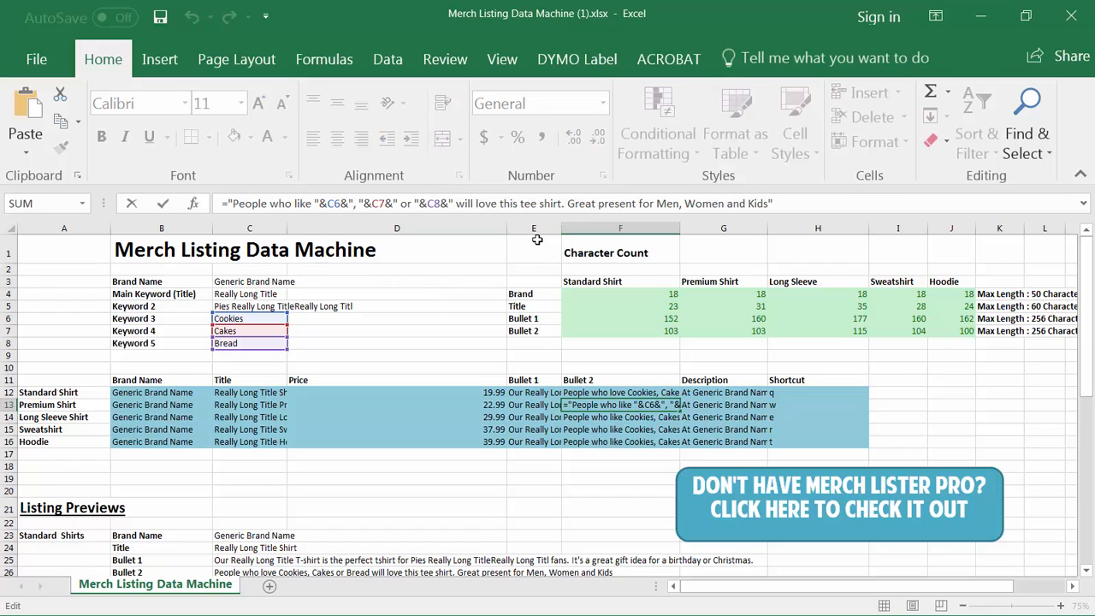
{"action": "type", "text": "premi"}
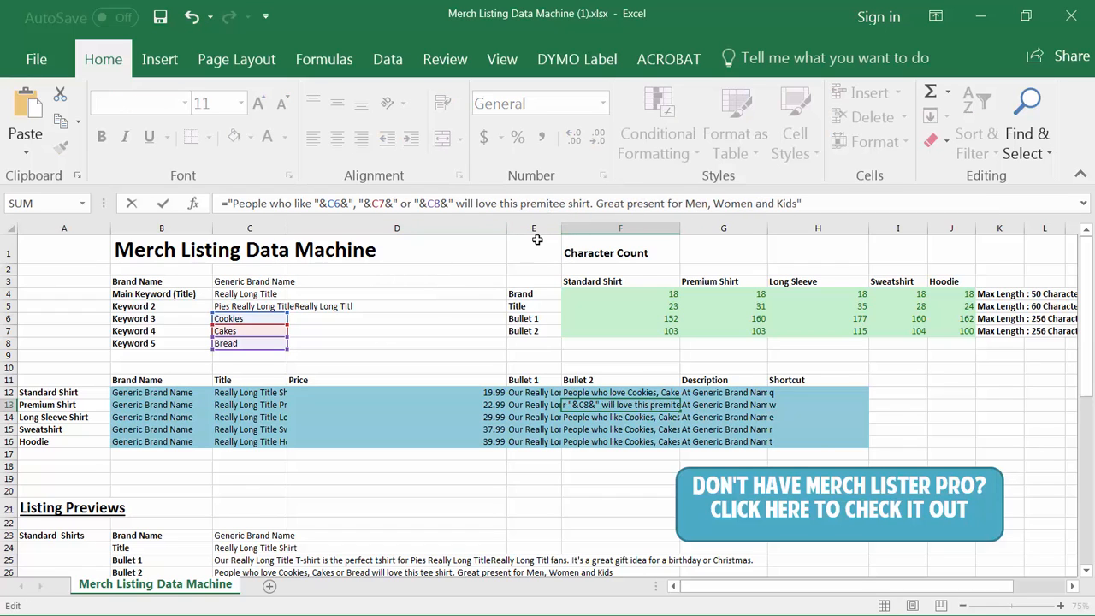
{"action": "type", "text": "um"}
{"action": "key", "text": "Return"}
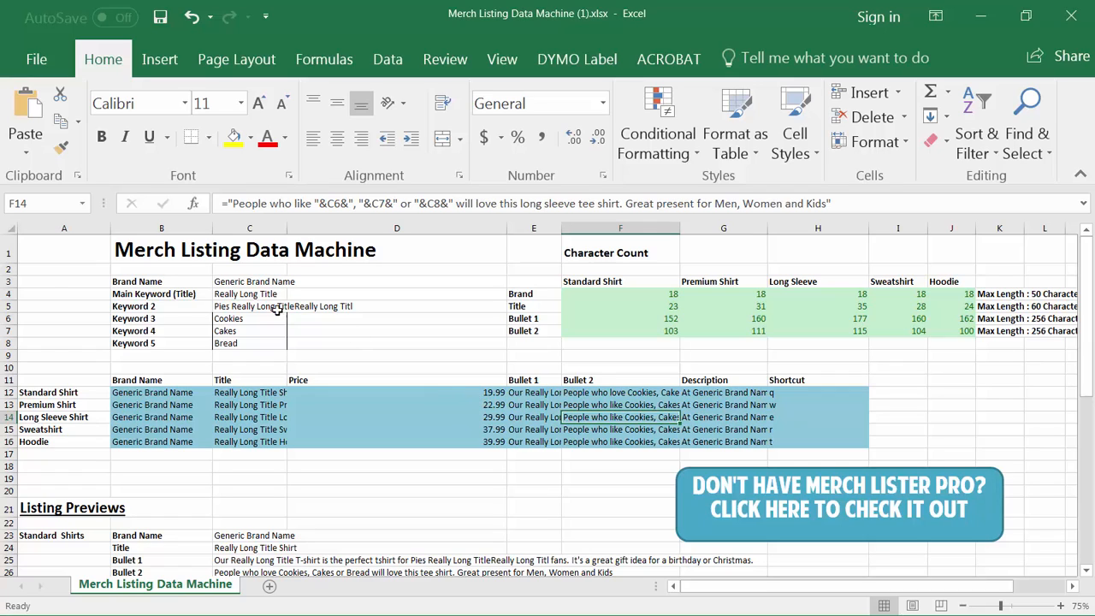
Lengthen the Keyword 2 value by appending "Really Long Title" seven more times
{"action": "left_click", "coordinate": [247, 308]}
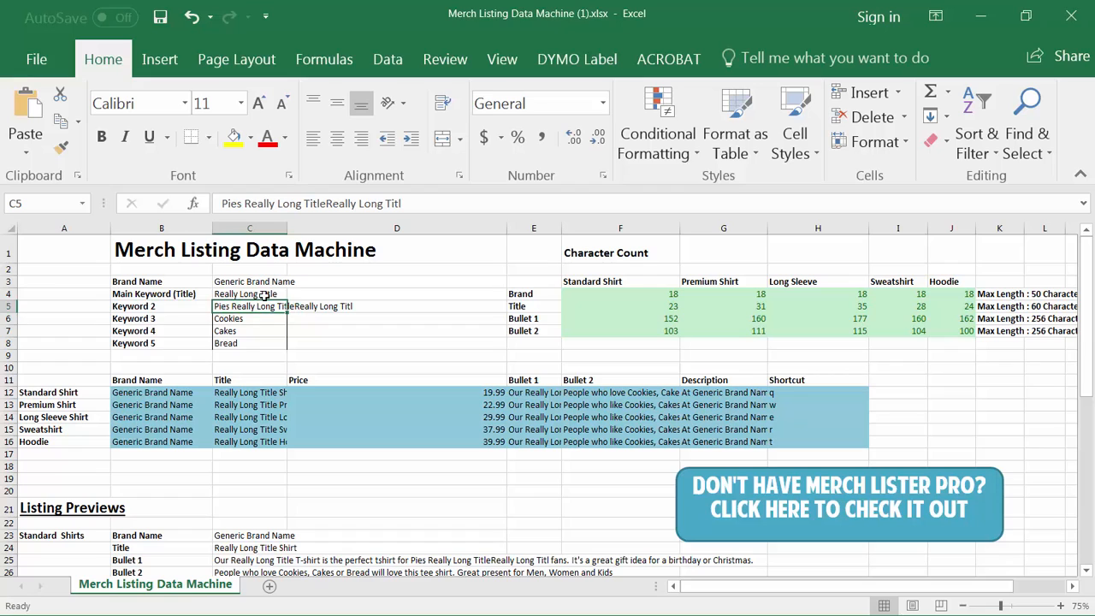
{"action": "left_click", "coordinate": [417, 203]}
{"action": "key", "text": "ctrl+v"}
{"action": "key", "text": "ctrl+v"}
{"action": "key", "text": "ctrl+v"}
{"action": "key", "text": "ctrl+v"}
{"action": "key", "text": "ctrl+v"}
{"action": "key", "text": "ctrl+v"}
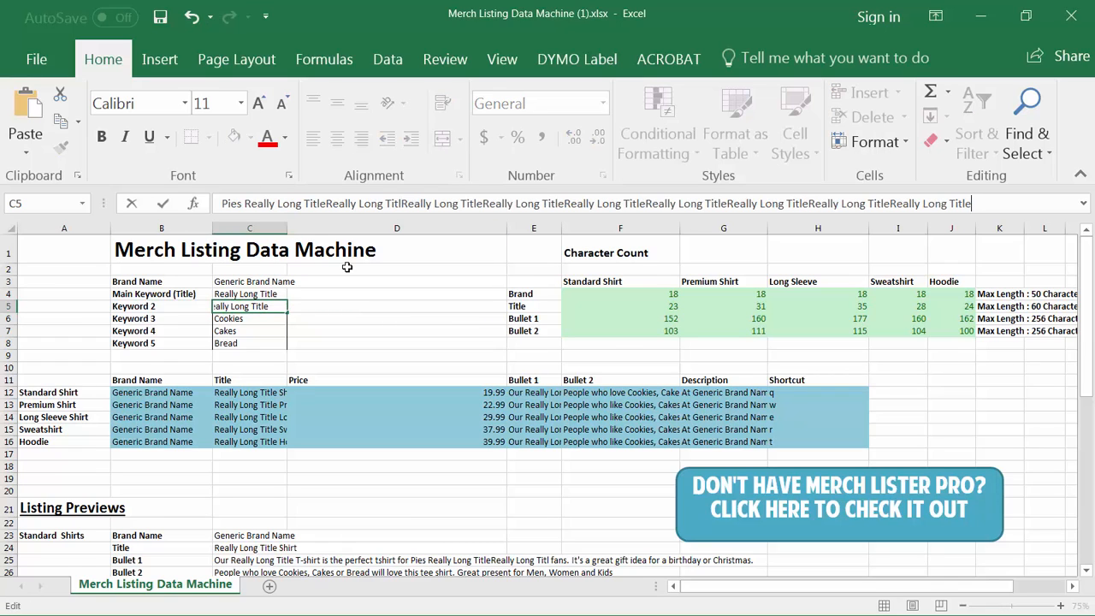
{"action": "key", "text": "Return"}
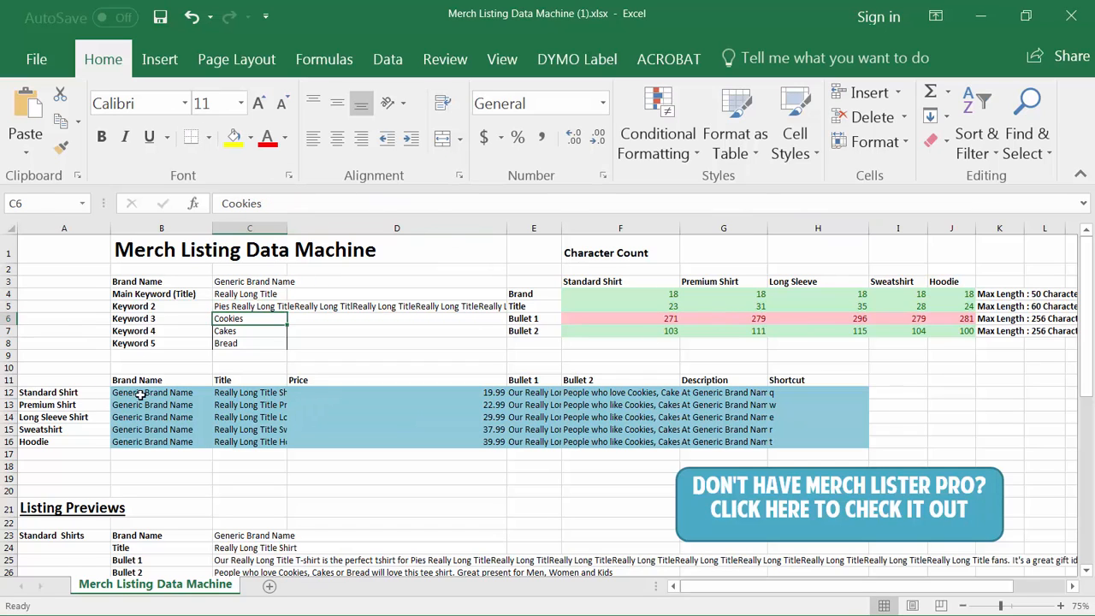
Copy the listing data of all five products, from Brand Name through Shortcut, and open demo profiles.csv
{"action": "left_click_drag", "start_coordinate": [136, 391], "coordinate": [784, 441]}
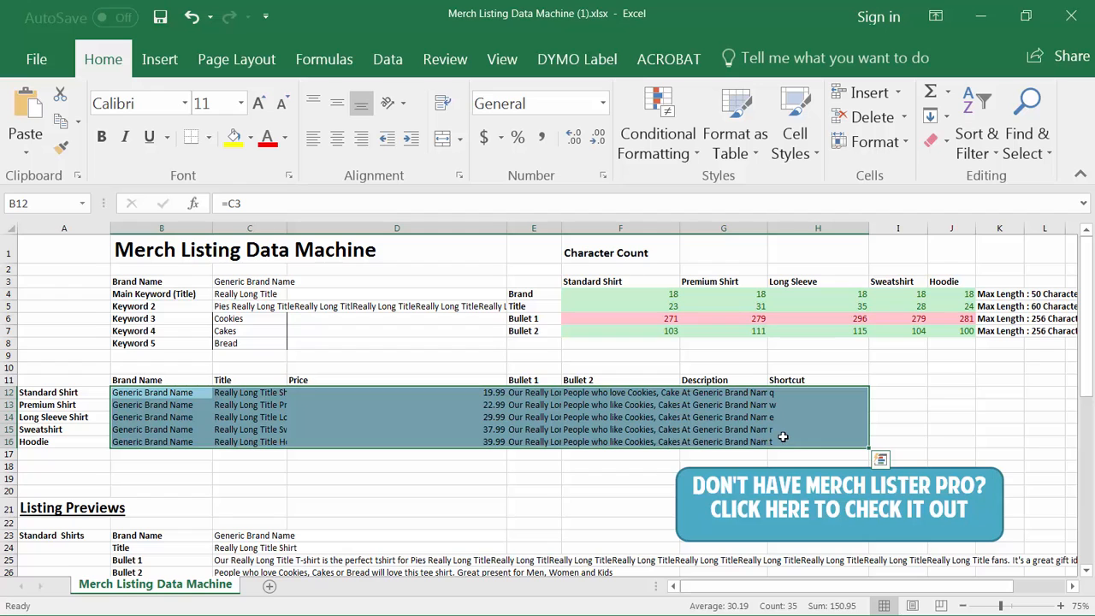
{"action": "key", "text": "ctrl+c"}
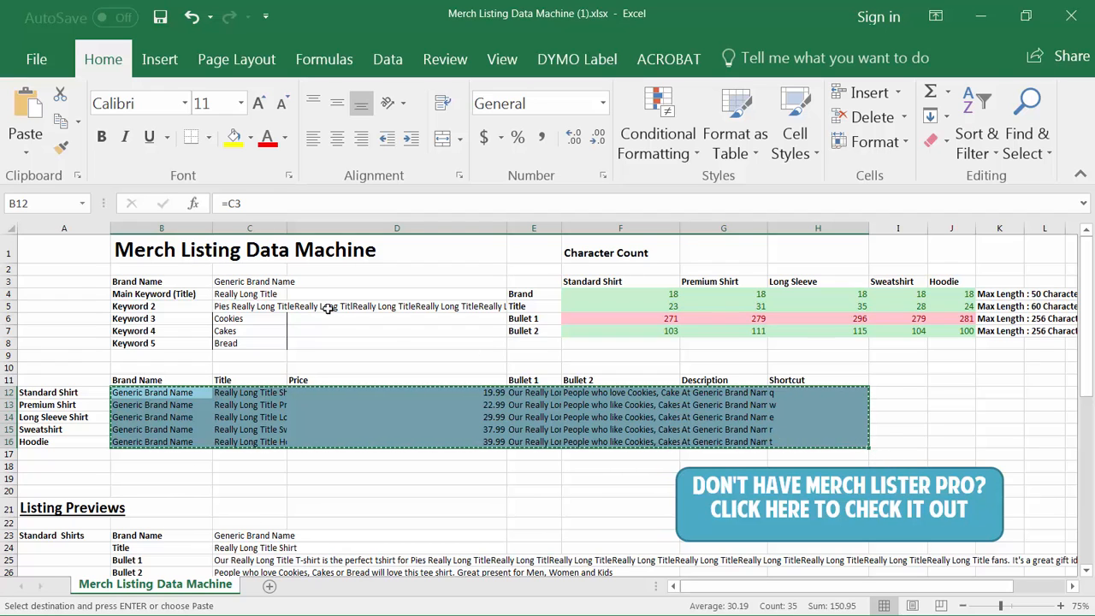
{"action": "left_click", "coordinate": [35, 59]}
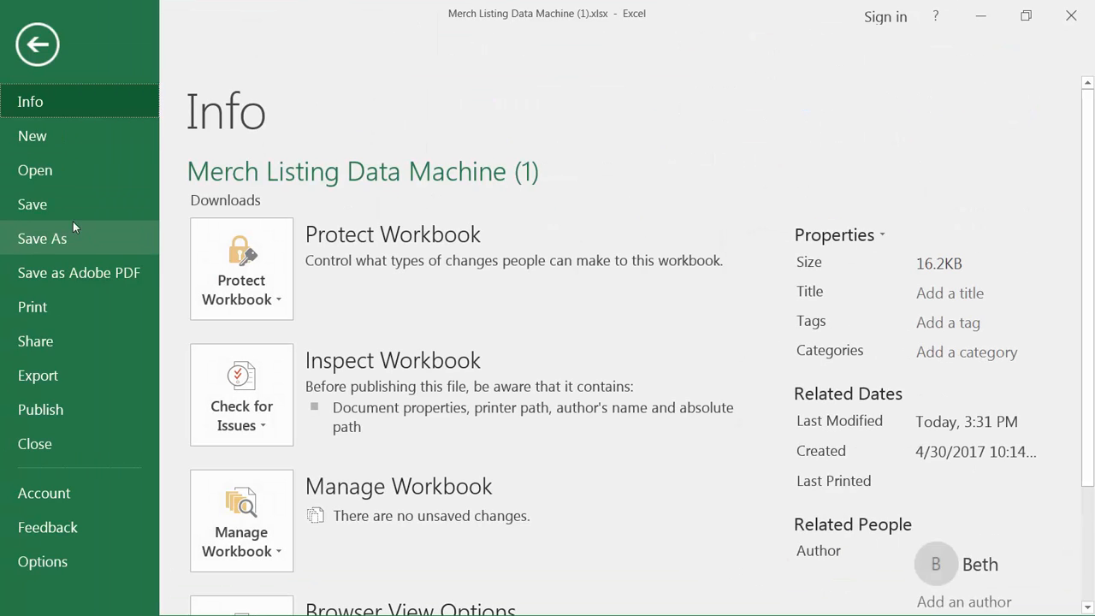
{"action": "left_click", "coordinate": [66, 168]}
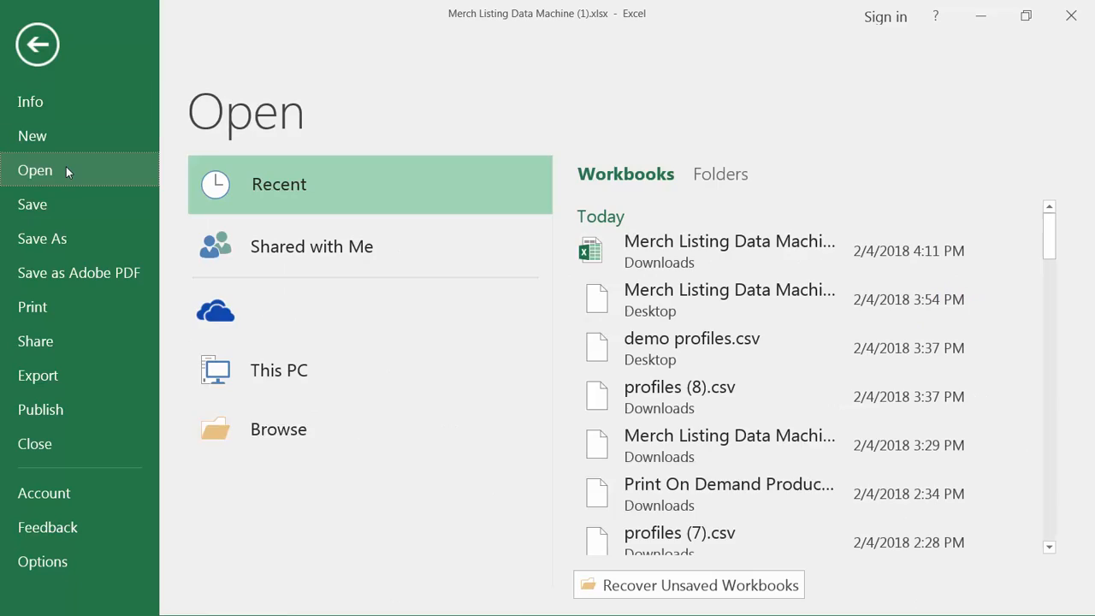
{"action": "left_click", "coordinate": [706, 340]}
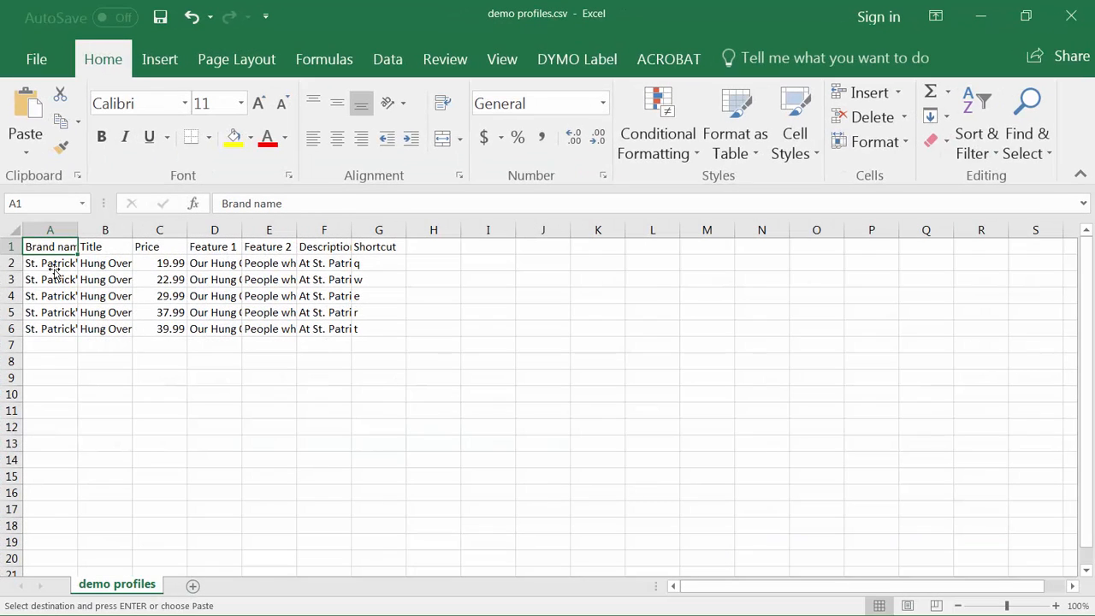
Paste the copied listing data as values over the existing profile rows starting at A2, and save demo profiles.csv
{"action": "left_click", "coordinate": [53, 266]}
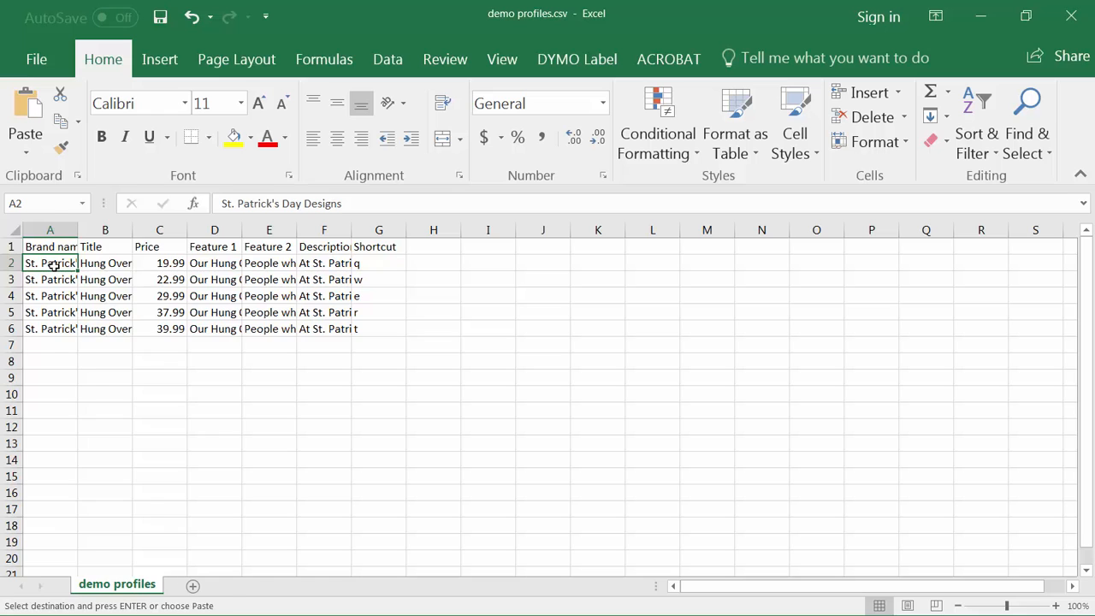
{"action": "right_click", "coordinate": [53, 266]}
{"action": "left_click", "coordinate": [113, 301]}
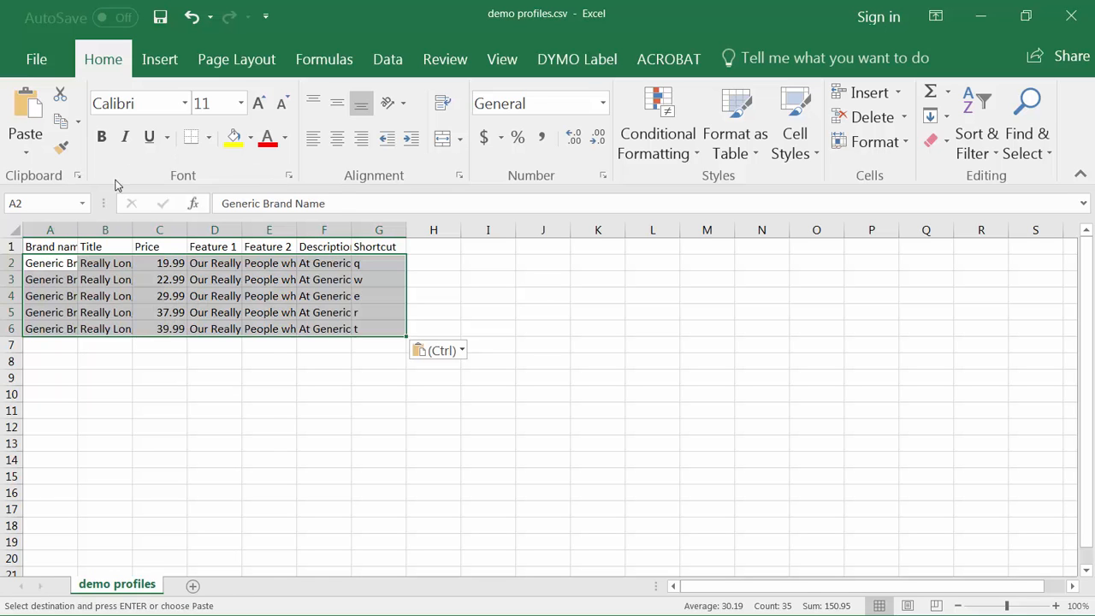
{"action": "left_click", "coordinate": [159, 17]}
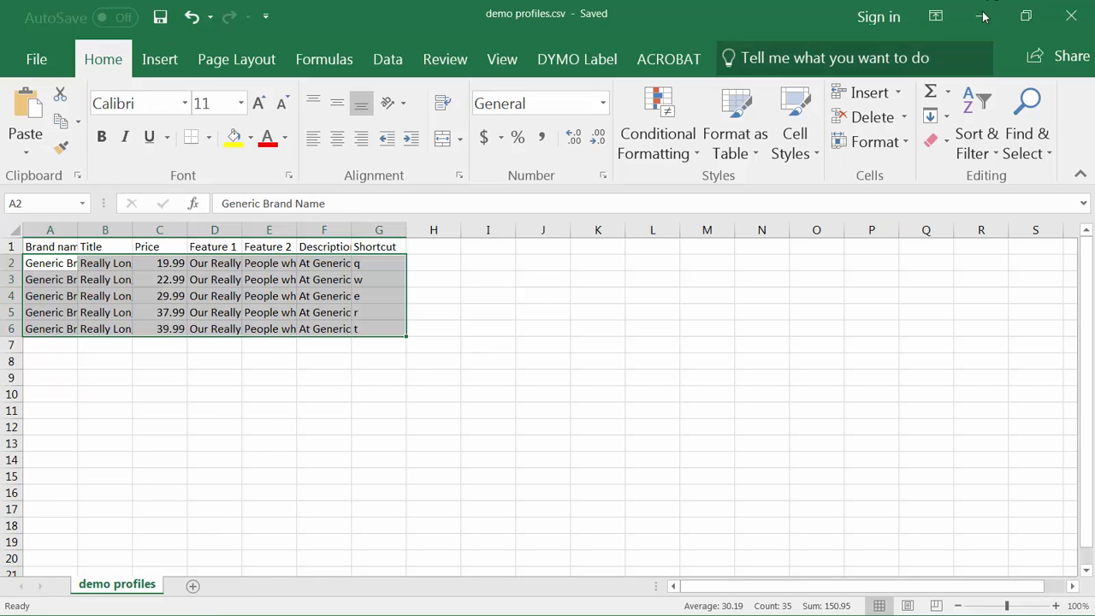
Switch to Chrome, open the Merch Lister Pro extension's profiles page, and start a profile import
{"action": "left_click", "coordinate": [982, 17]}
{"action": "left_click", "coordinate": [982, 17]}
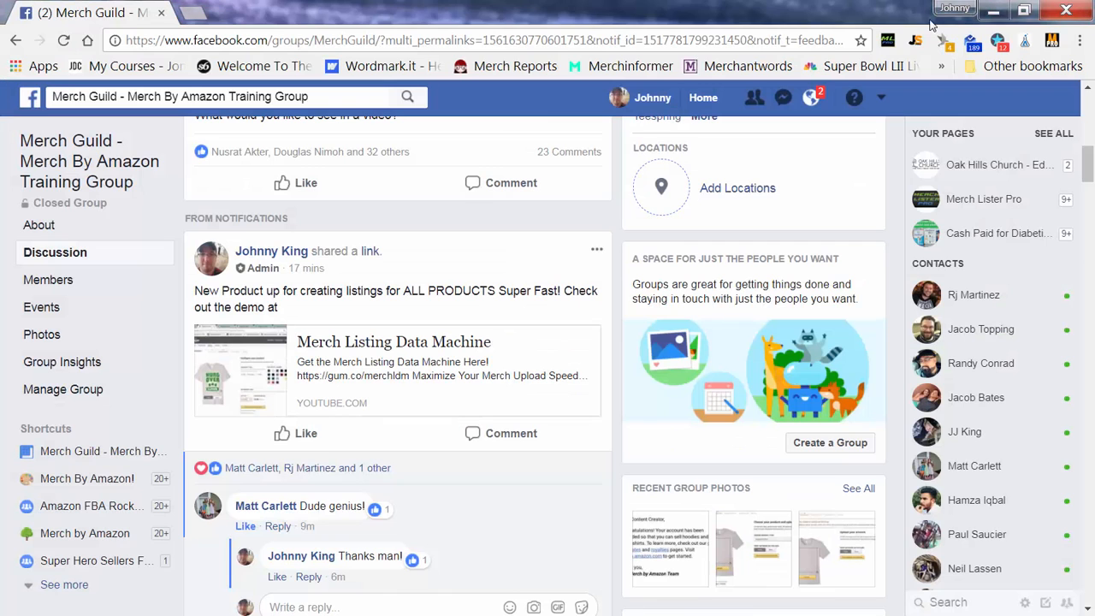
{"action": "left_click", "coordinate": [192, 10]}
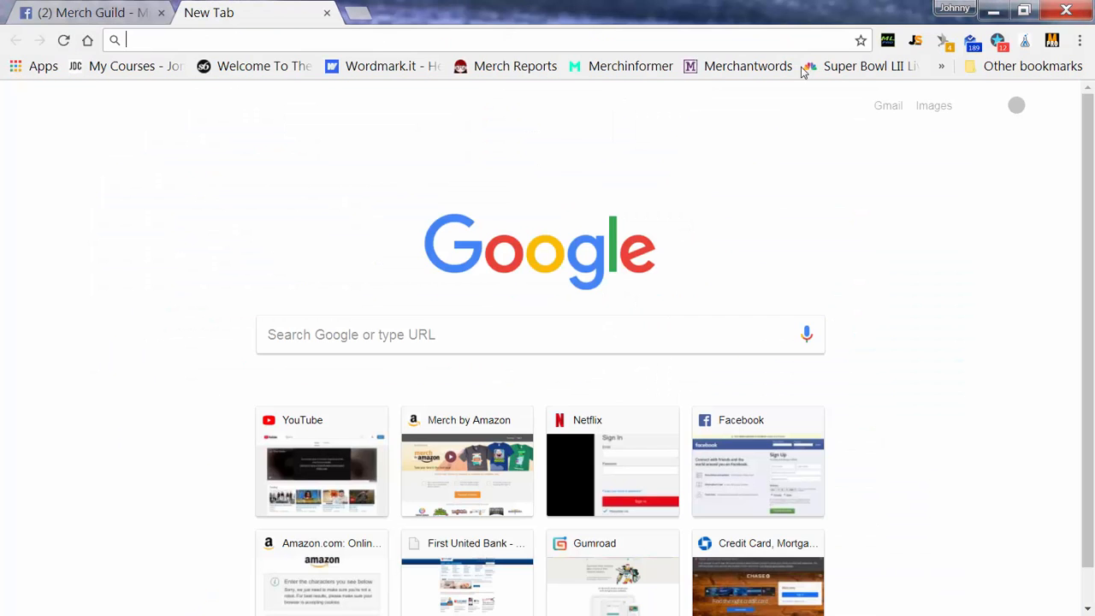
{"action": "left_click", "coordinate": [887, 40]}
{"action": "left_click", "coordinate": [523, 110]}
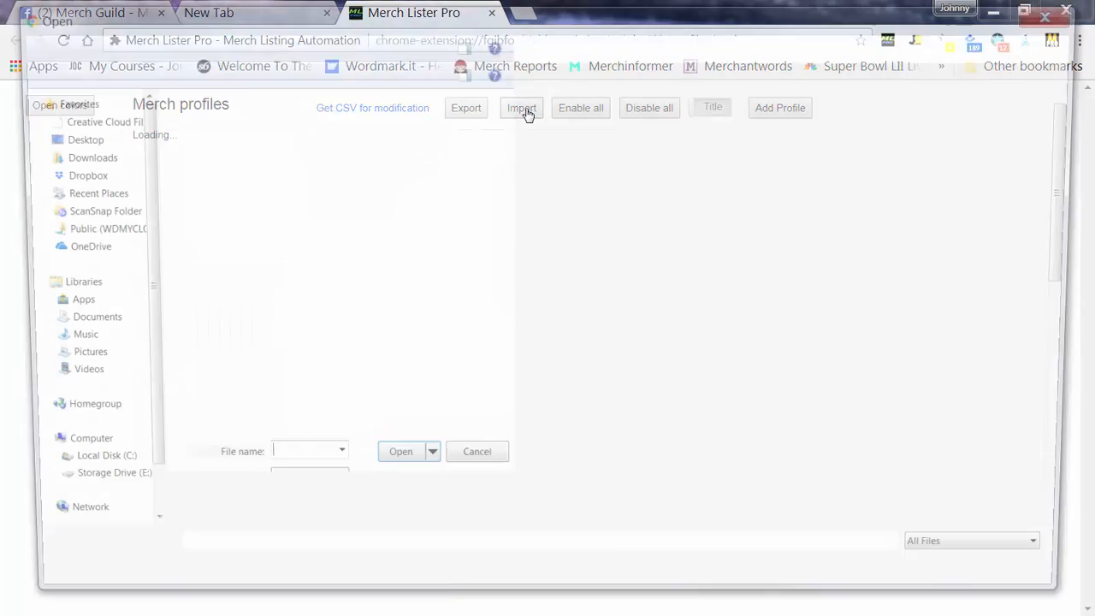
{"action": "left_click", "coordinate": [257, 261]}
{"action": "left_click", "coordinate": [258, 561]}
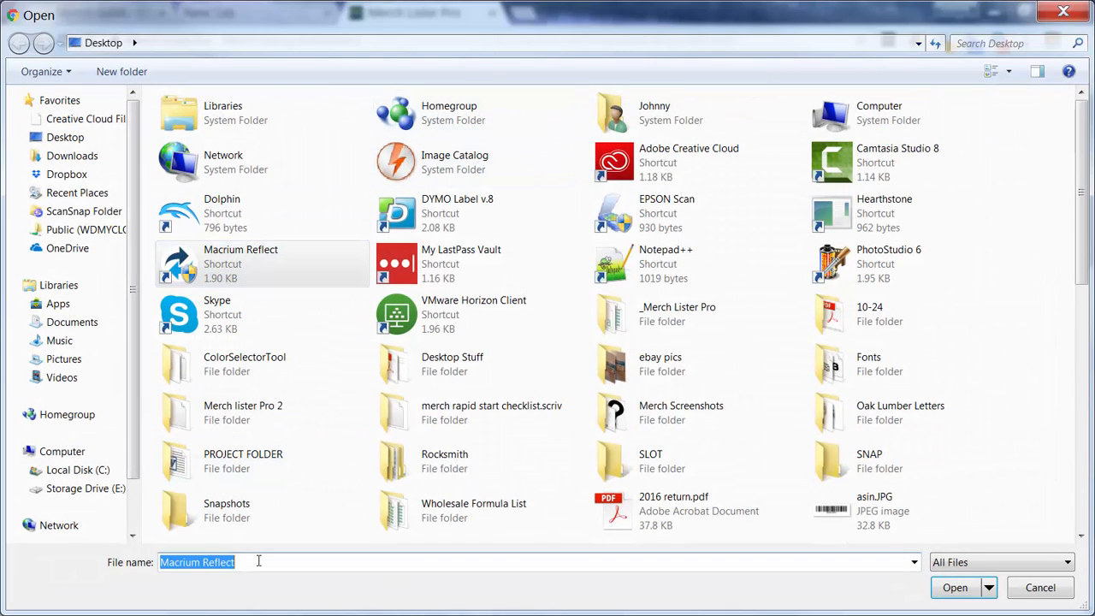
{"action": "type", "text": "merh"}
{"action": "key", "text": "BackSpace"}
{"action": "type", "text": "c"}
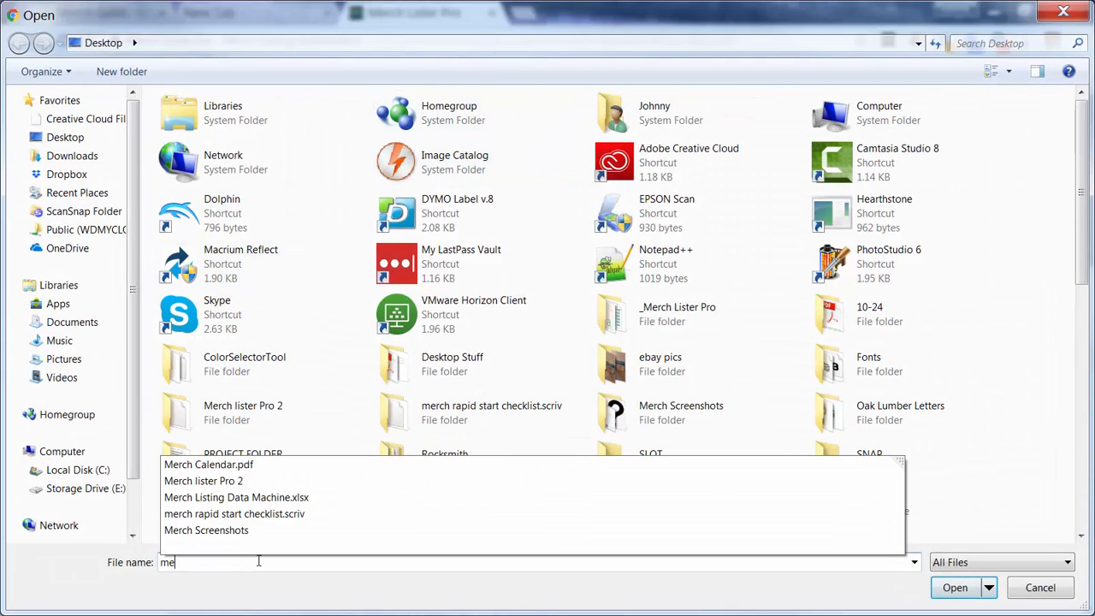
{"action": "key", "text": "Down"}
{"action": "key", "text": "Down"}
{"action": "key", "text": "Down"}
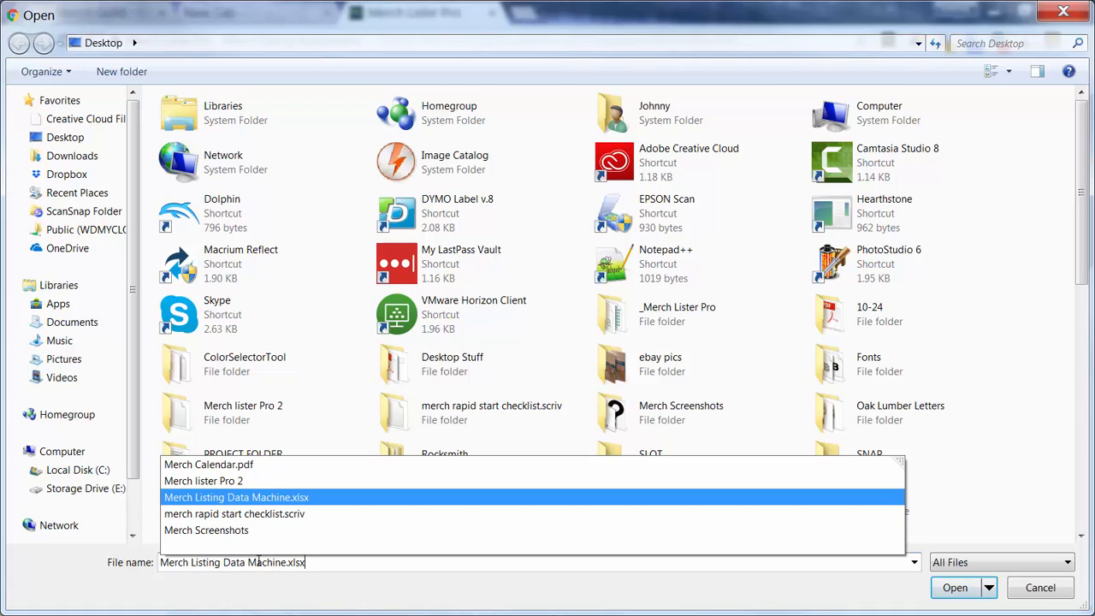
Choose demo profiles.csv from the Desktop as the import file and load its profiles
{"action": "left_click_drag", "start_coordinate": [345, 564], "coordinate": [143, 573]}
{"action": "type", "text": "de"}
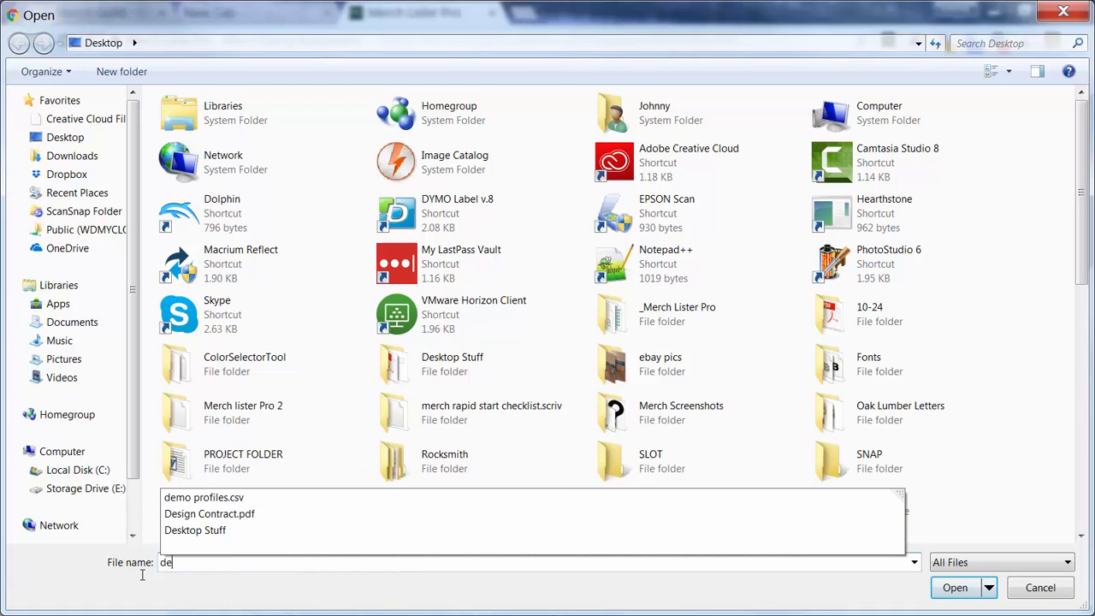
{"action": "left_click", "coordinate": [228, 501]}
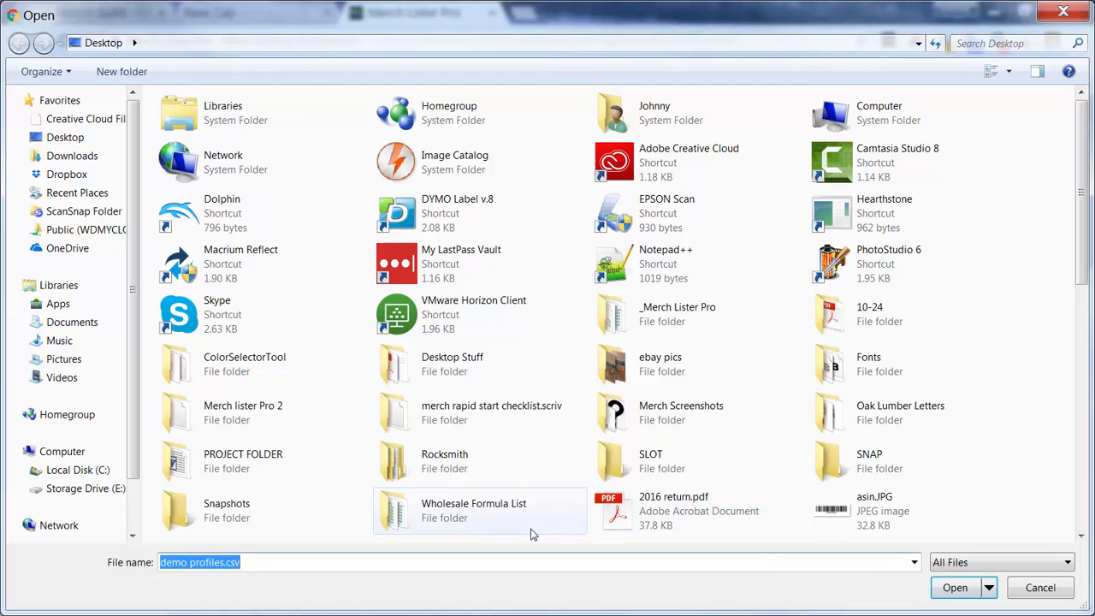
{"action": "left_click", "coordinate": [953, 588]}
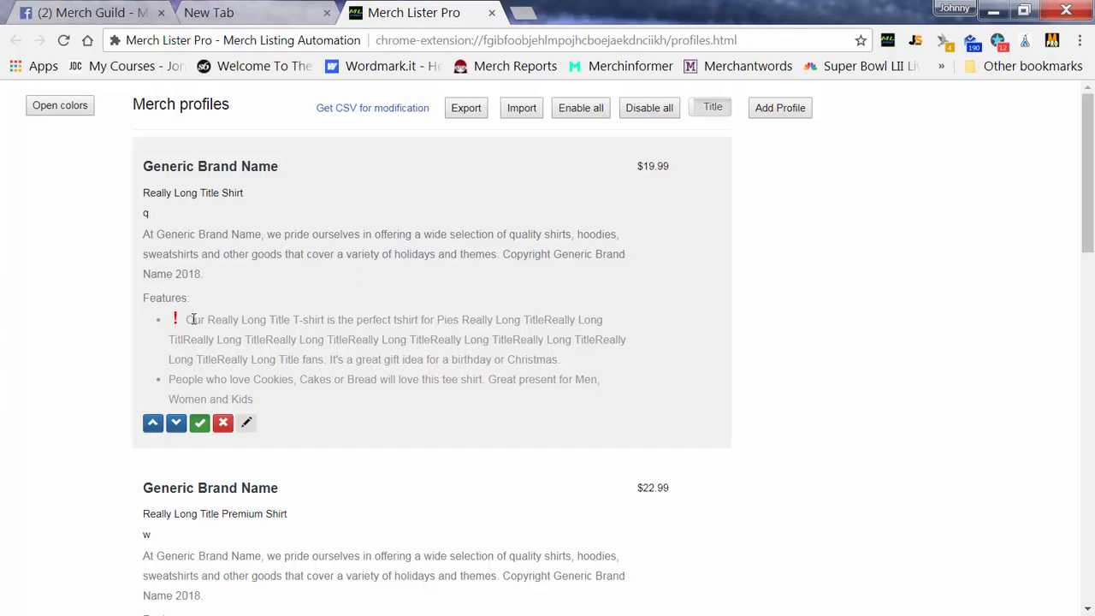
In the $19.99 profile, replace the first feature's text after "Our Really Long Title T-shirt is" with a long random string and save the profile
{"action": "mouse_move", "coordinate": [175, 323]}
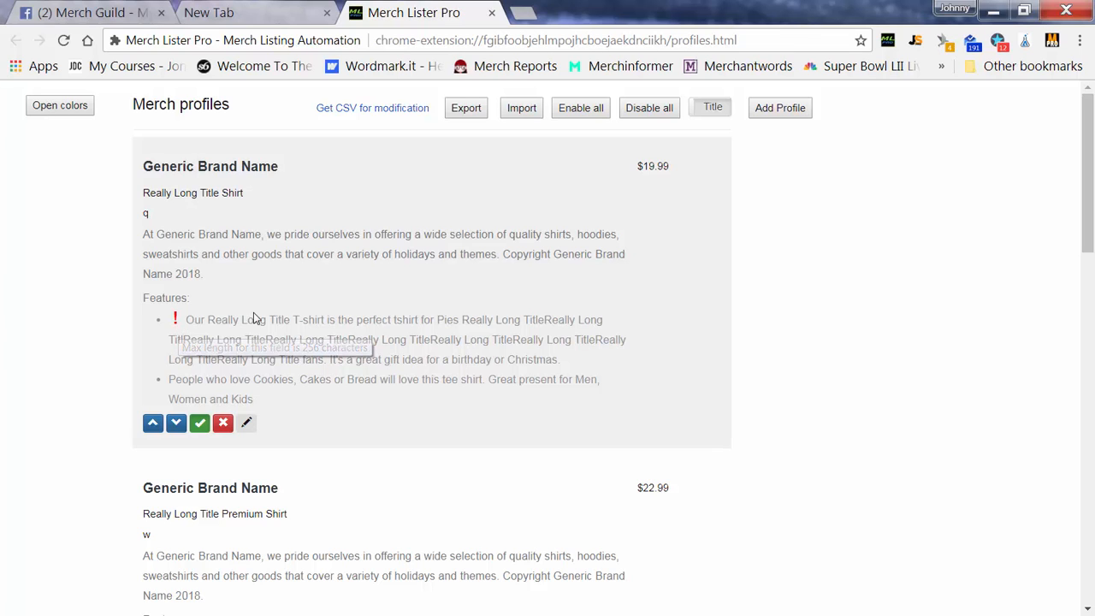
{"action": "left_click", "coordinate": [245, 423]}
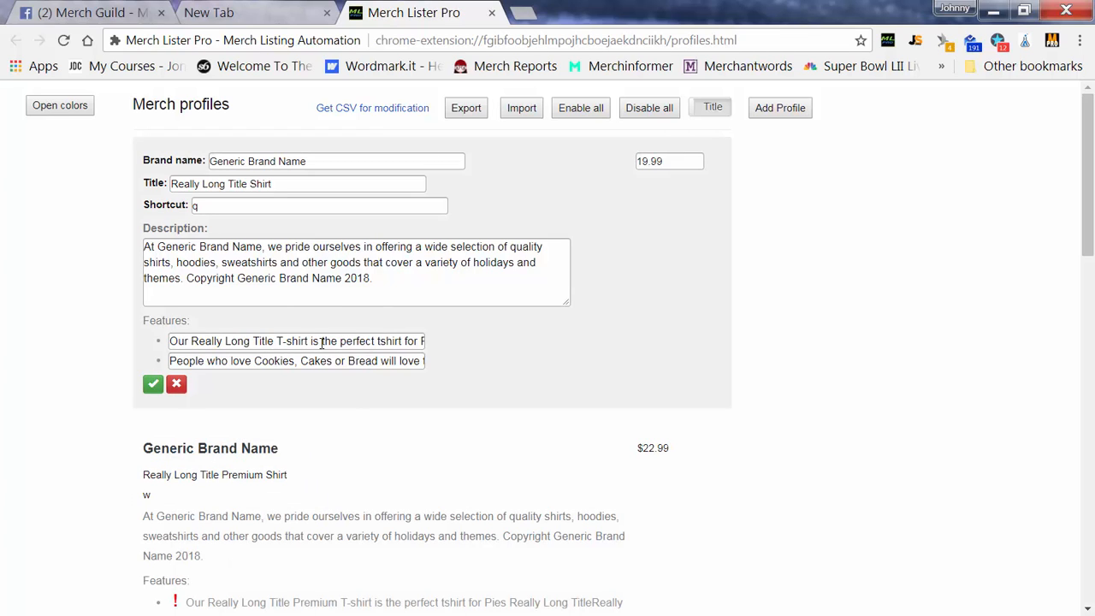
{"action": "left_click_drag", "start_coordinate": [321, 340], "coordinate": [685, 347]}
{"action": "key", "text": "BackSpace"}
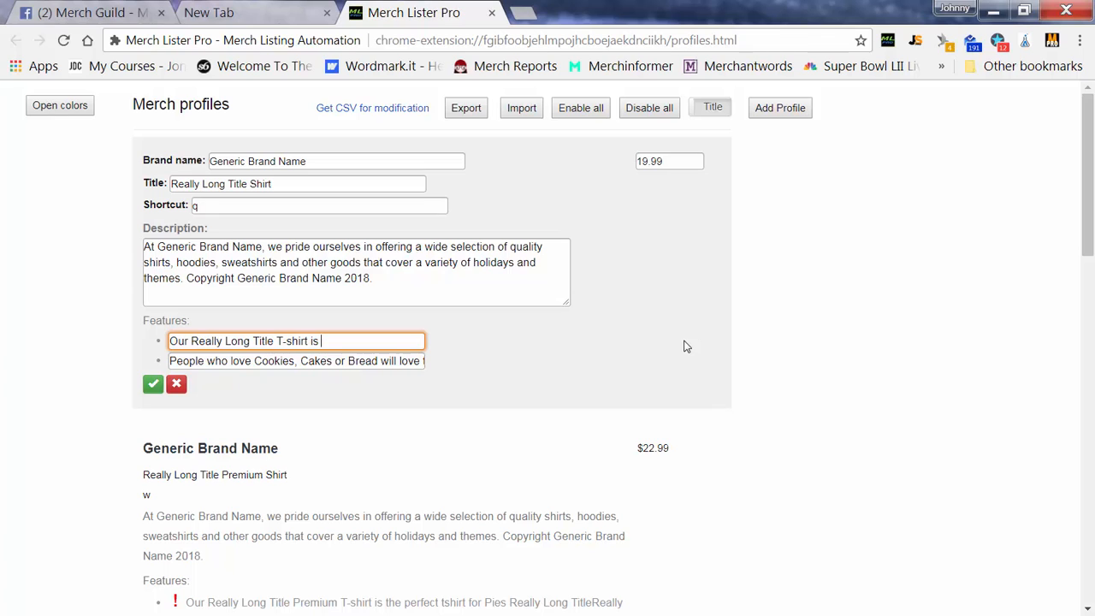
{"action": "type", "text": "asdfijodifjsdoifjsdoifjsdoifjsdio"}
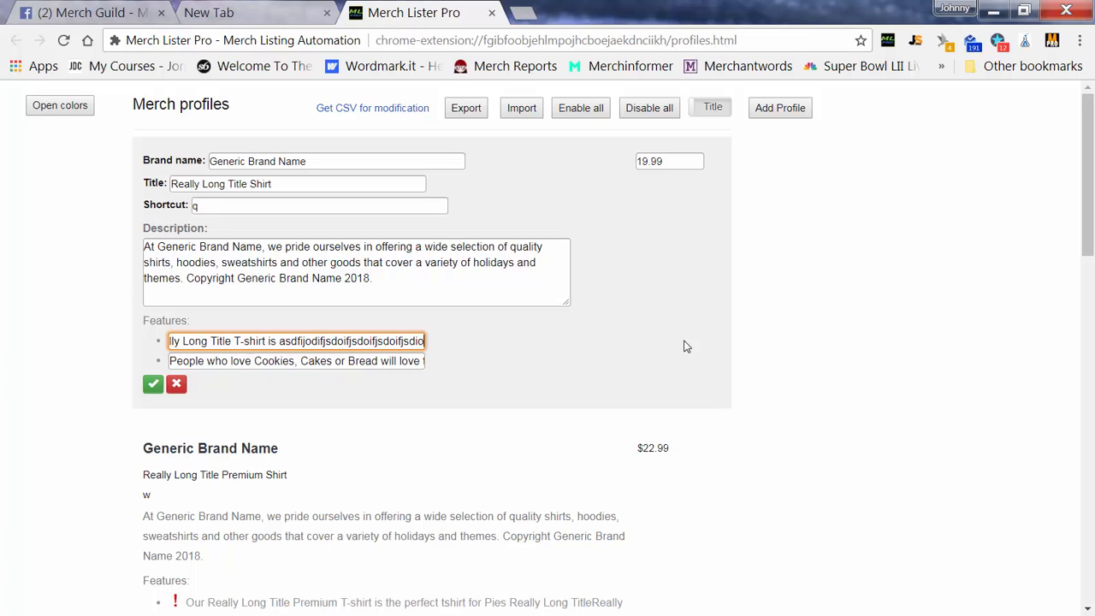
{"action": "type", "text": "fjsdoifjsdoifisdjfoisdjfojfoisd"}
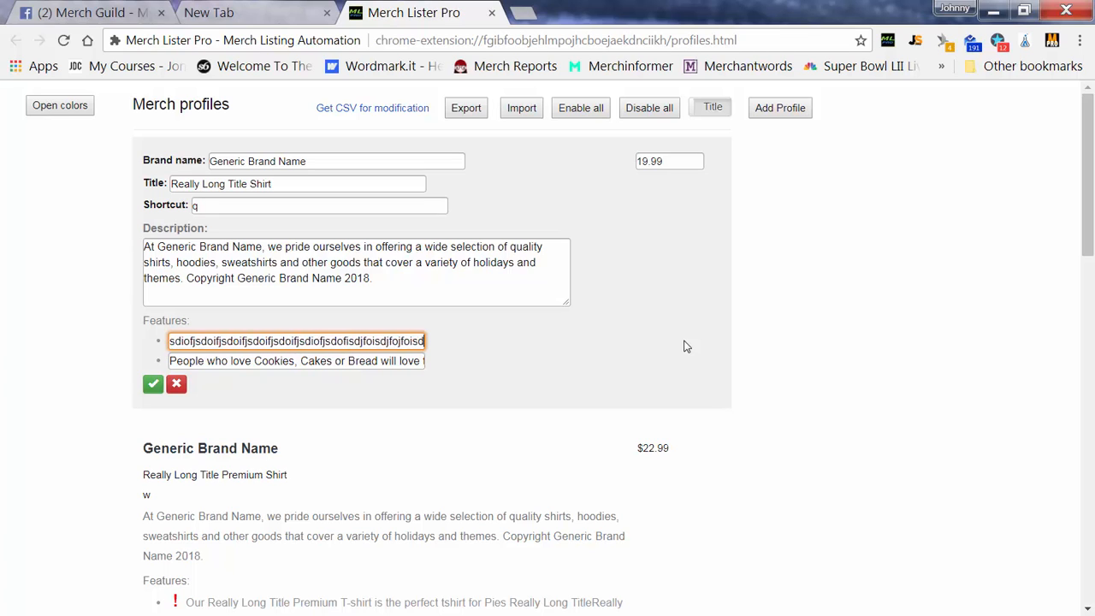
{"action": "type", "text": "jfoisdjfosdifsdoifjsdoifjsdofjsdoifjsdoifjweoifjweoifjdsl;akfjasdo;ifj"}
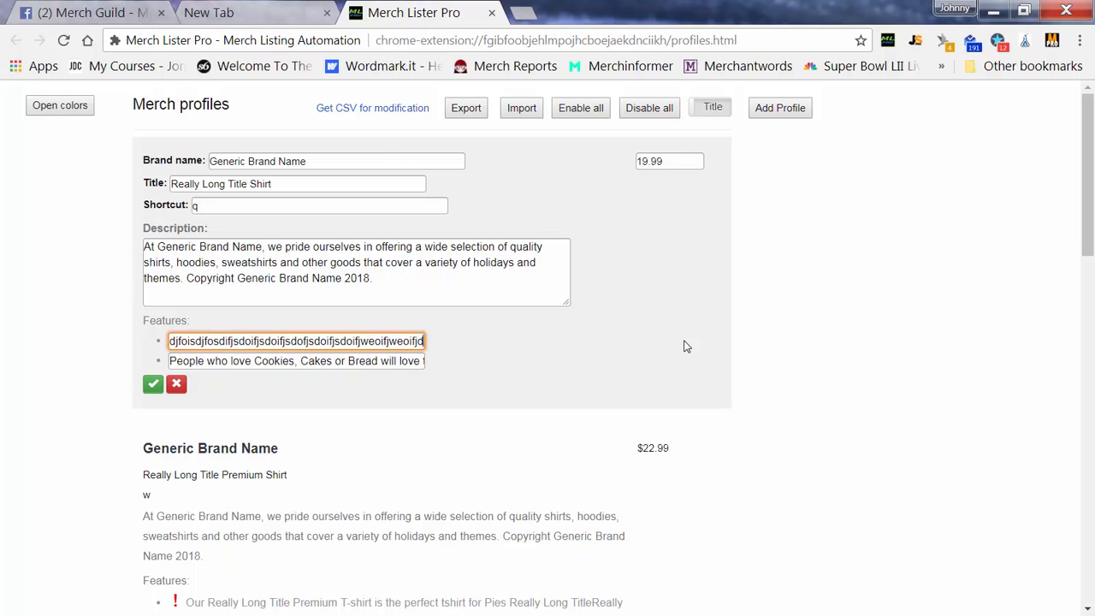
{"action": "type", "text": "eoafjsdl;kfjweoifjwel;kfjasdlkfjo;iwejflk"}
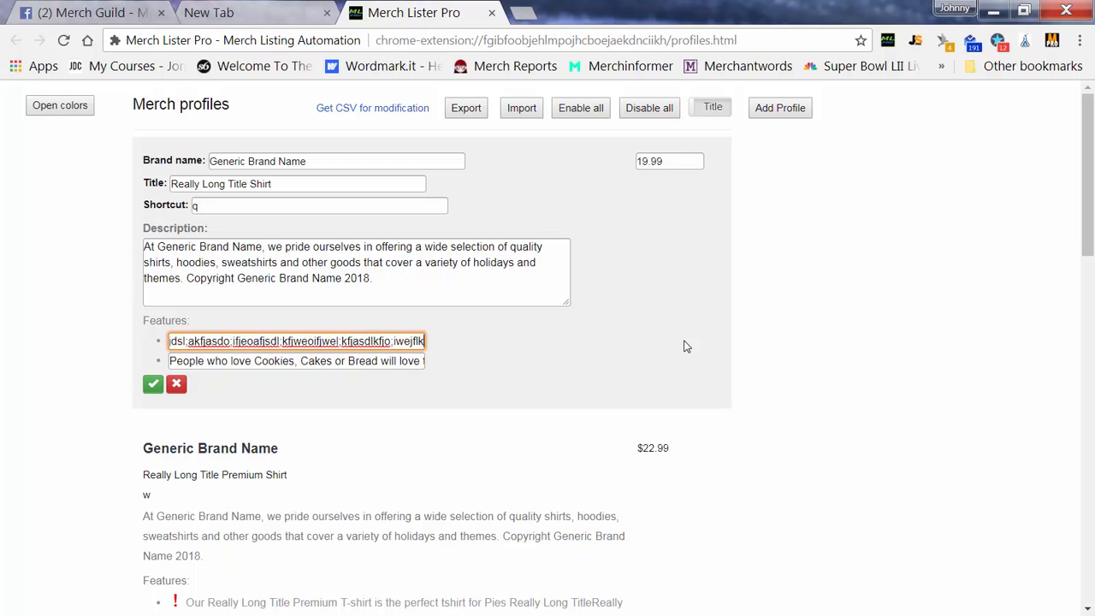
{"action": "type", "text": "wejfoweijfoweijflkafo;sd"}
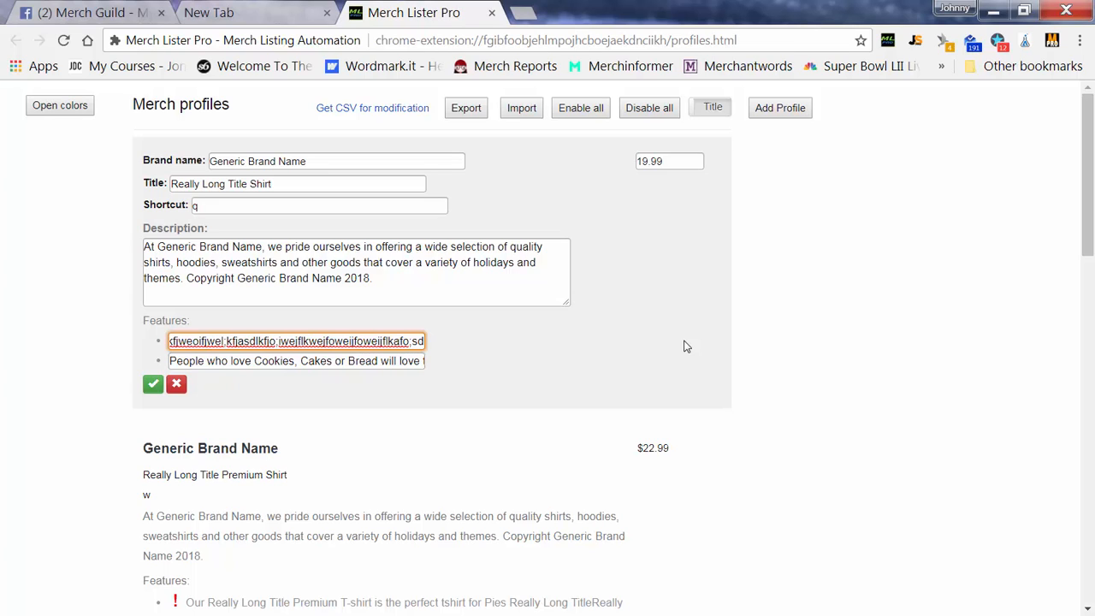
{"action": "left_click", "coordinate": [154, 384]}
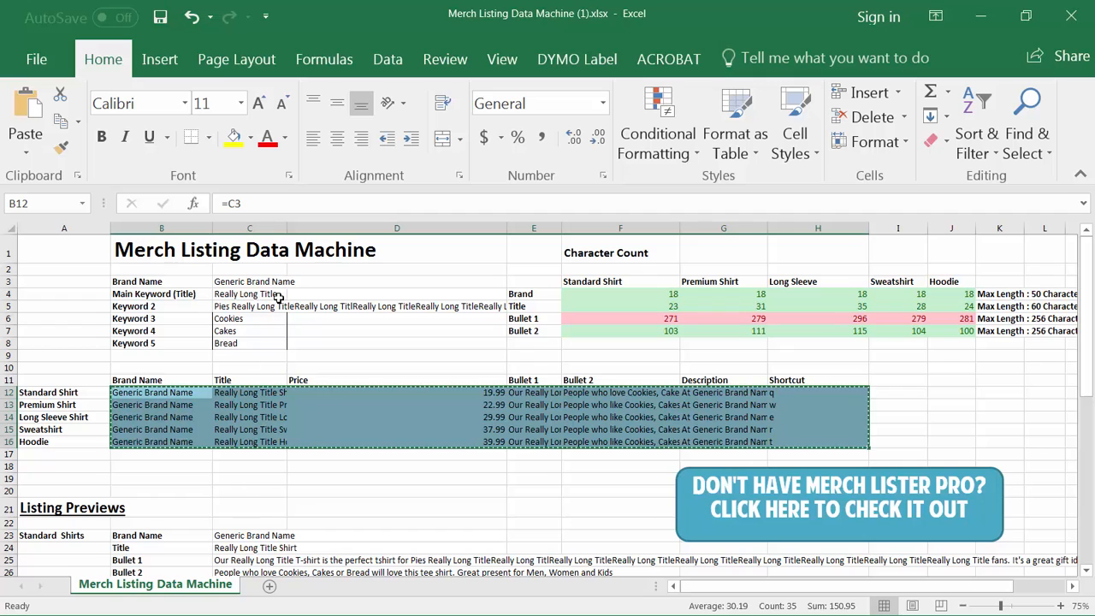
Back in the Merch Listing Data Machine workbook, replace the Brand Name value with the owner's first name followed by "'s Designs"
{"action": "left_click", "coordinate": [255, 281]}
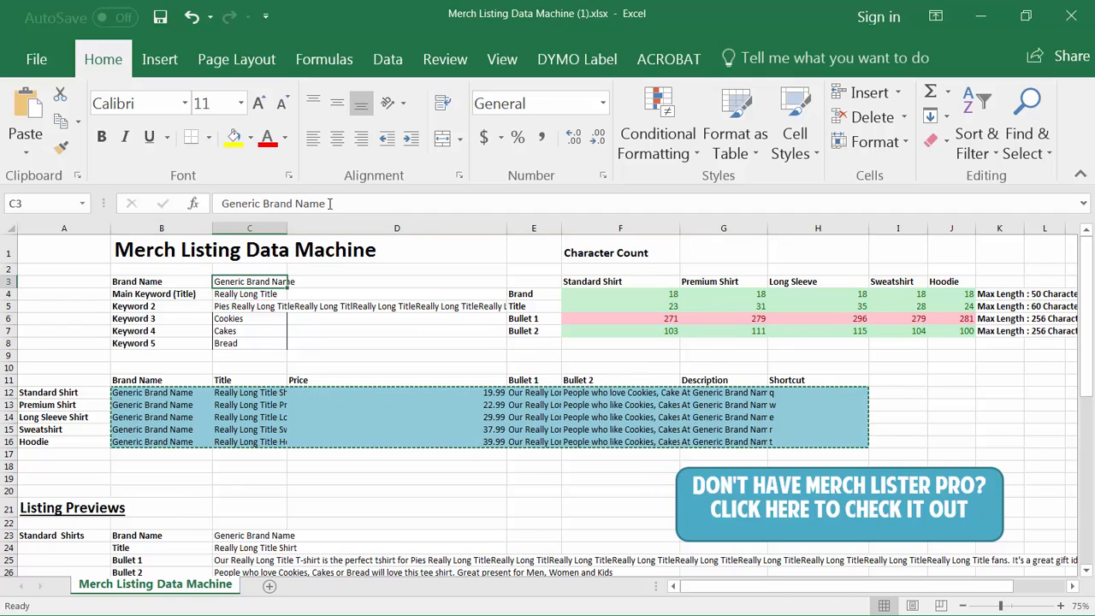
{"action": "left_click_drag", "start_coordinate": [327, 203], "coordinate": [222, 203]}
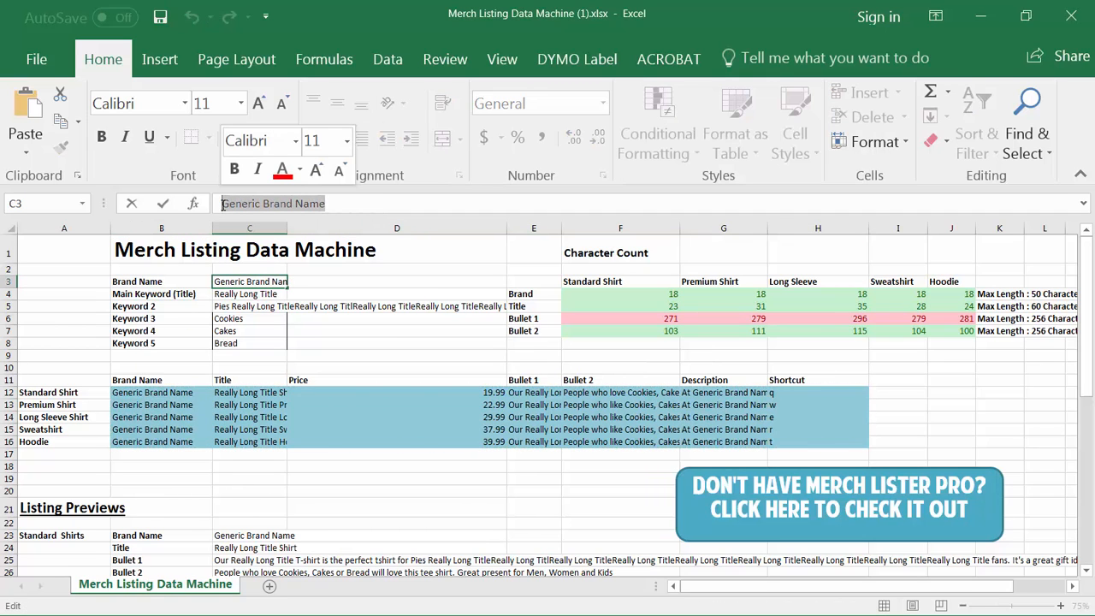
{"action": "key", "text": "BackSpace"}
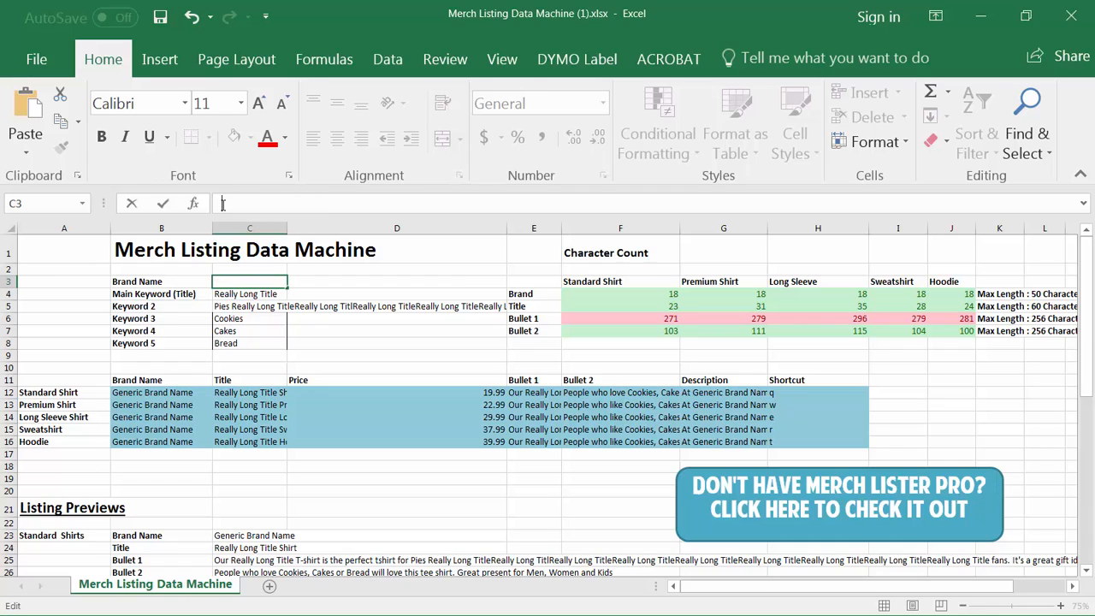
{"action": "type", "text": "Johnny's Designs"}
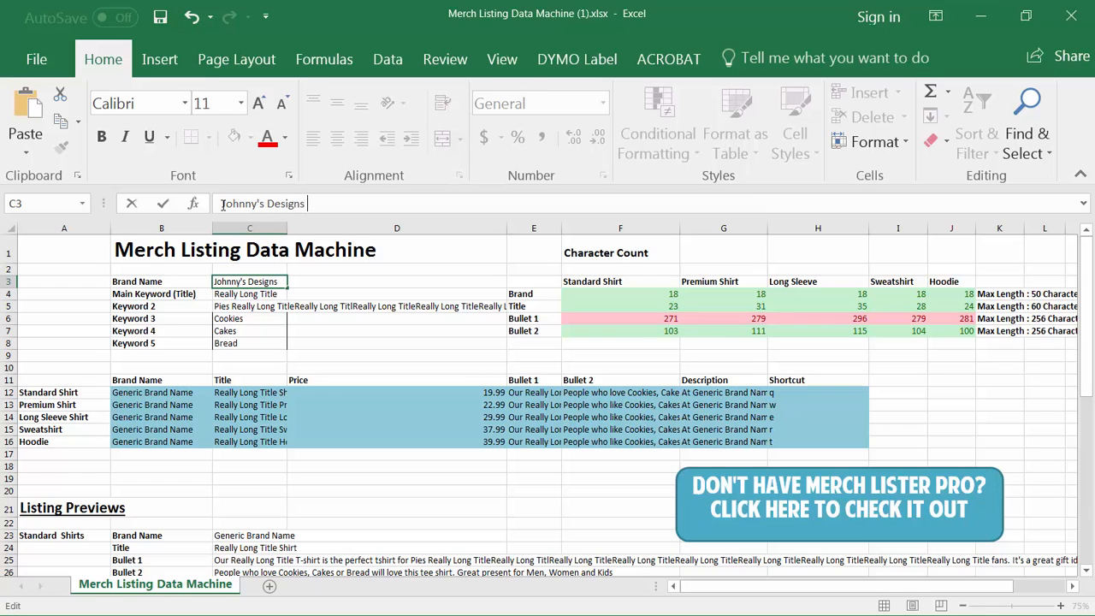
{"action": "type", "text": " Stu"}
{"action": "key", "text": "BackSpace"}
{"action": "key", "text": "BackSpace"}
{"action": "key", "text": "BackSpace"}
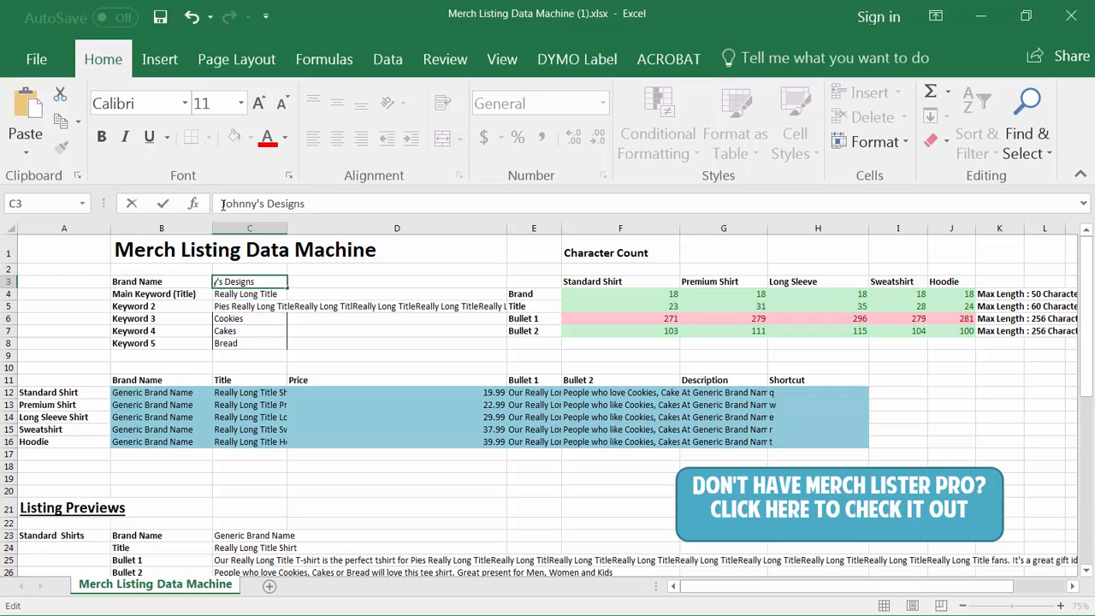